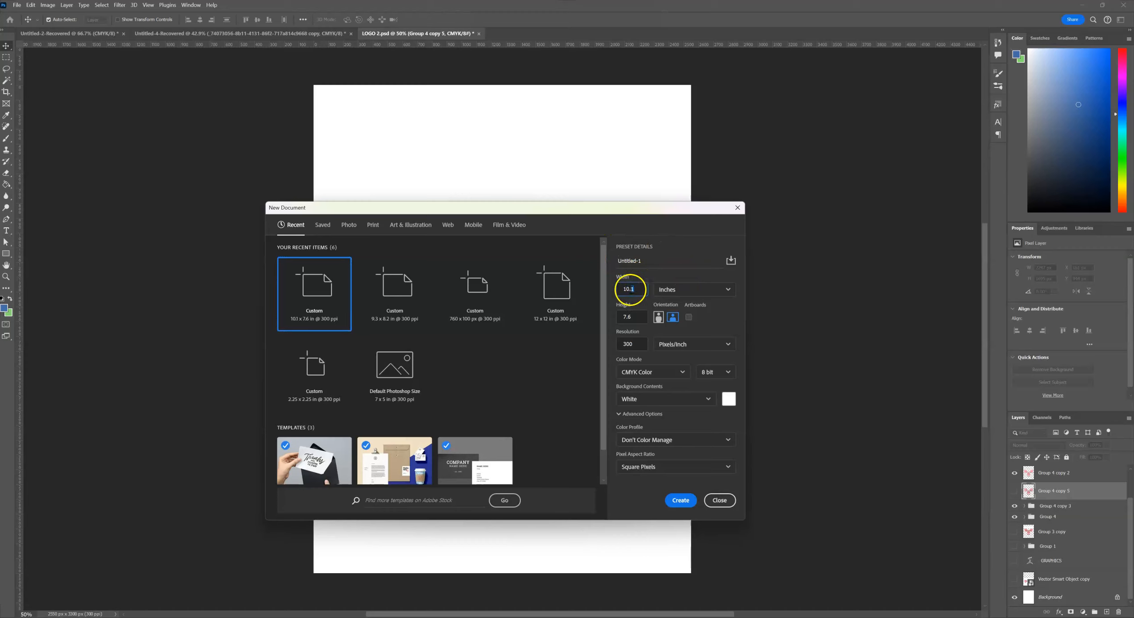
# Create a new document 9.3 inches wide by 8.2 inches high at 300 pixels/inch in CMYK.
pyautogui.write('9.3')
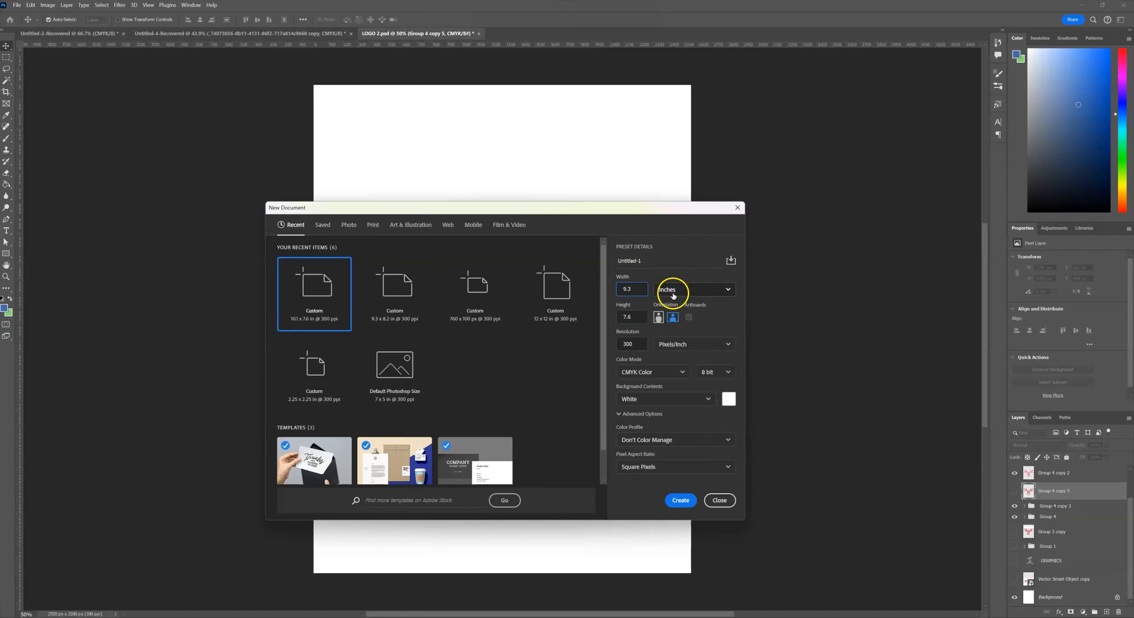
pyautogui.moveTo(631, 317); pyautogui.dragTo(614, 314)
pyautogui.write('8.2')
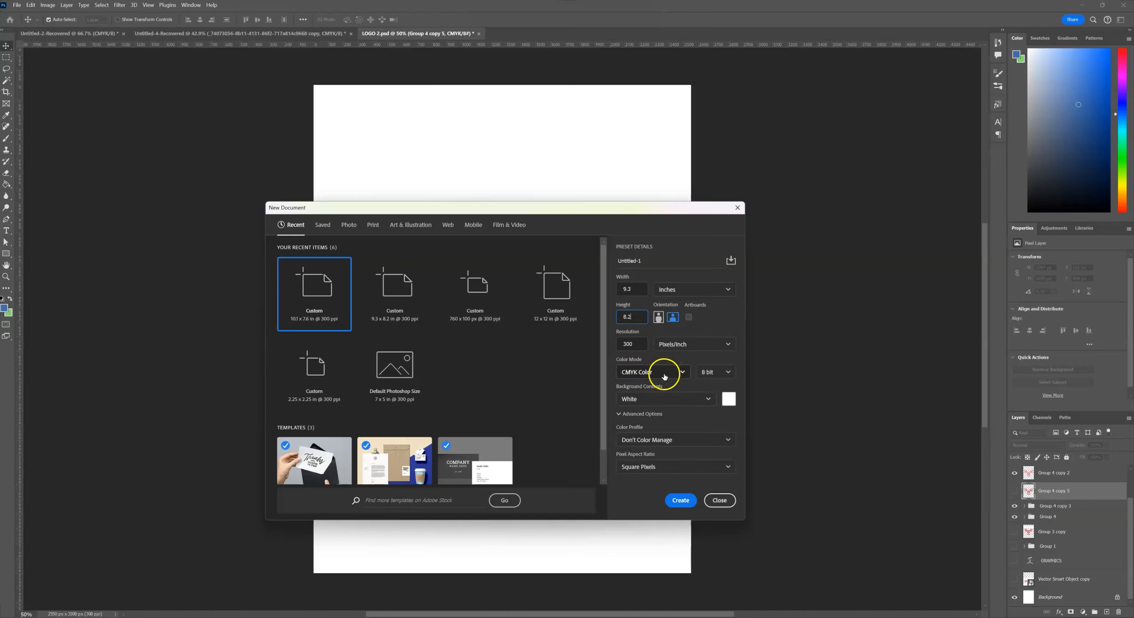
pyautogui.click(680, 500)
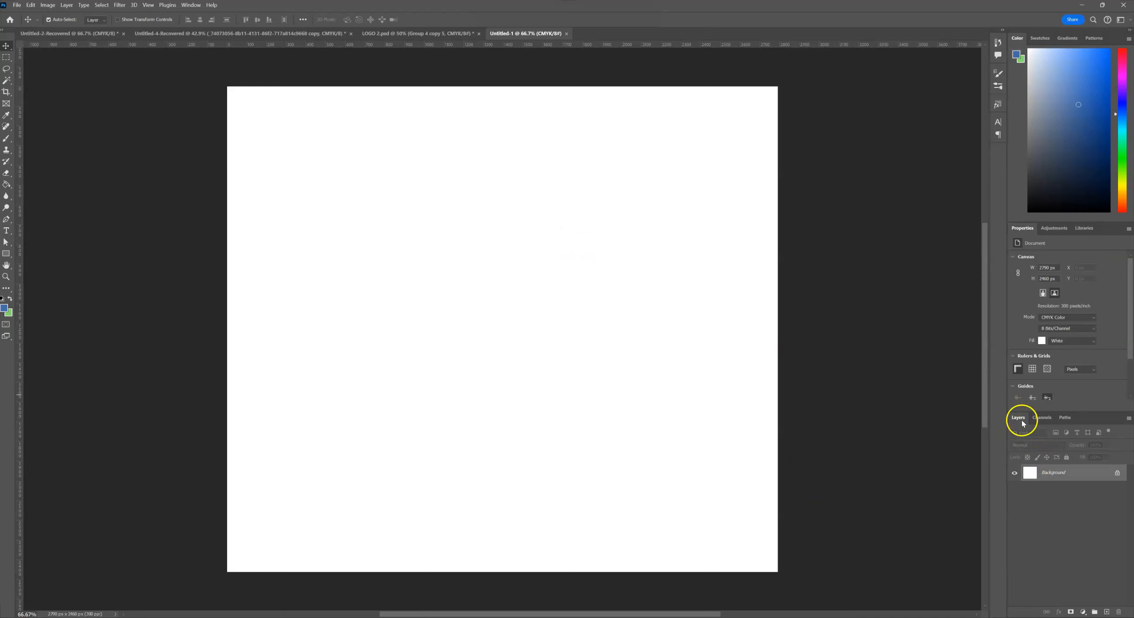
# Convert the locked Background into a regular layer named Layer 0.
pyautogui.click(191, 5)
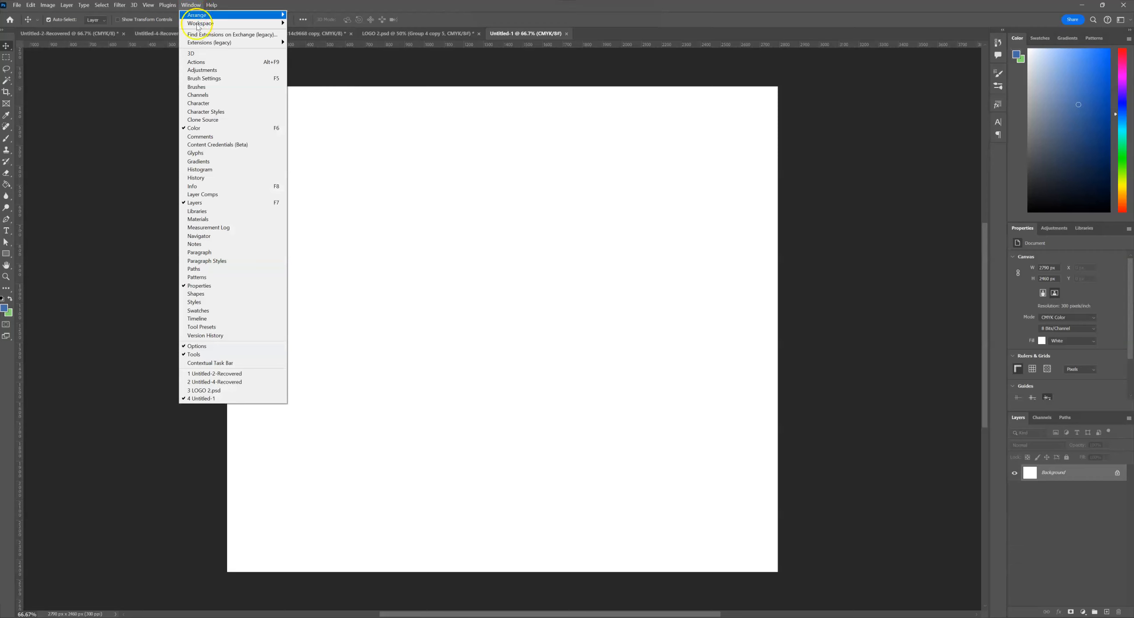
pyautogui.click(890, 265)
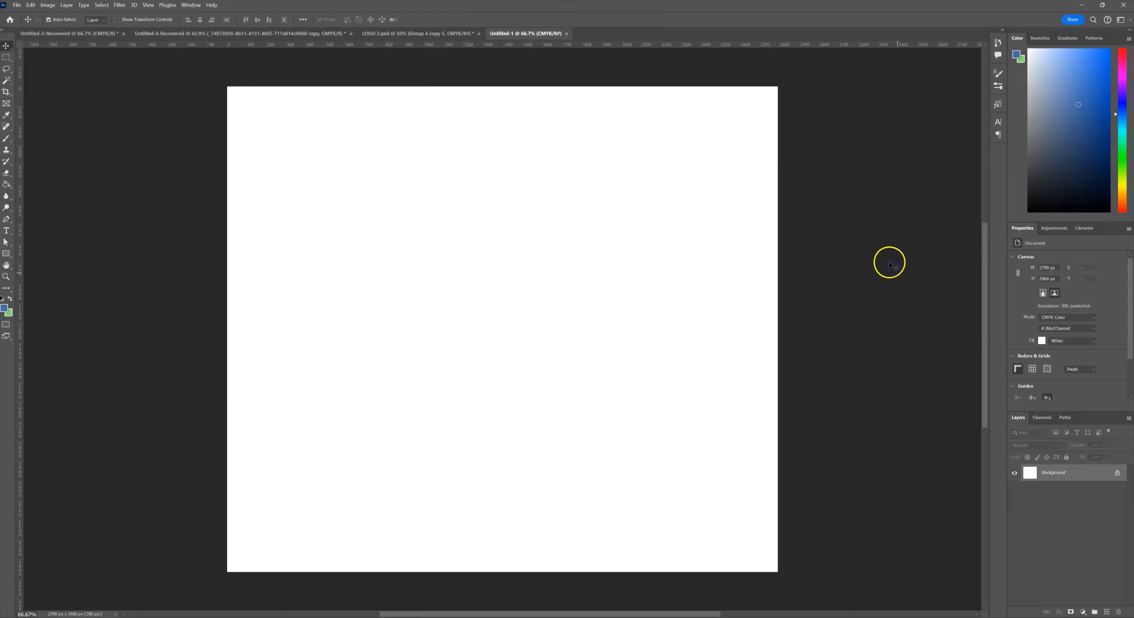
pyautogui.doubleClick(1053, 479)
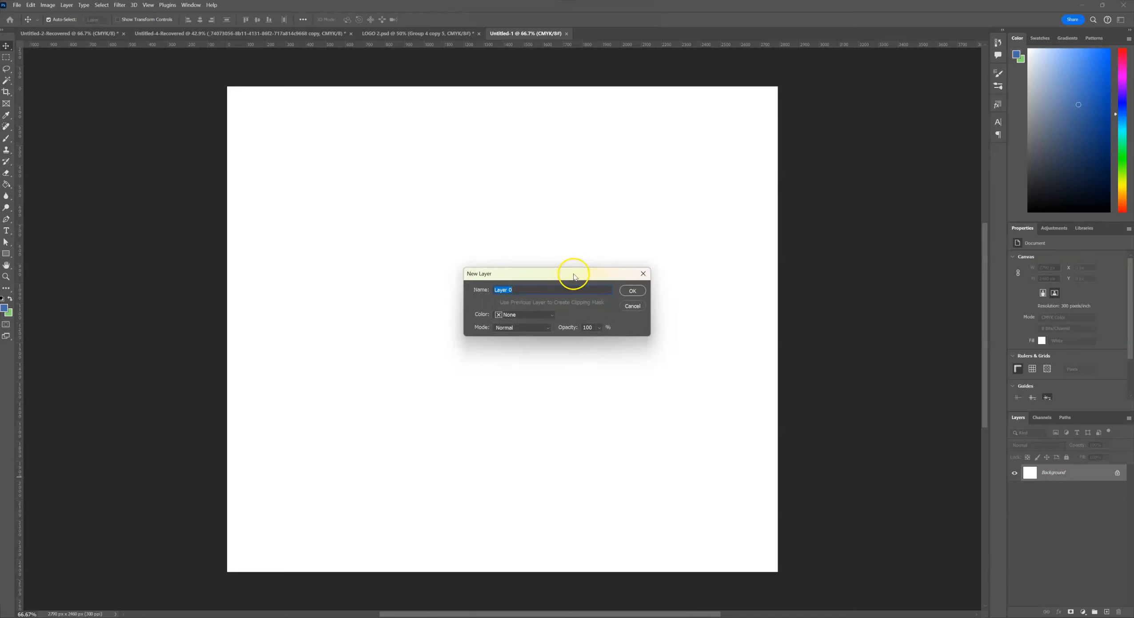
pyautogui.click(631, 291)
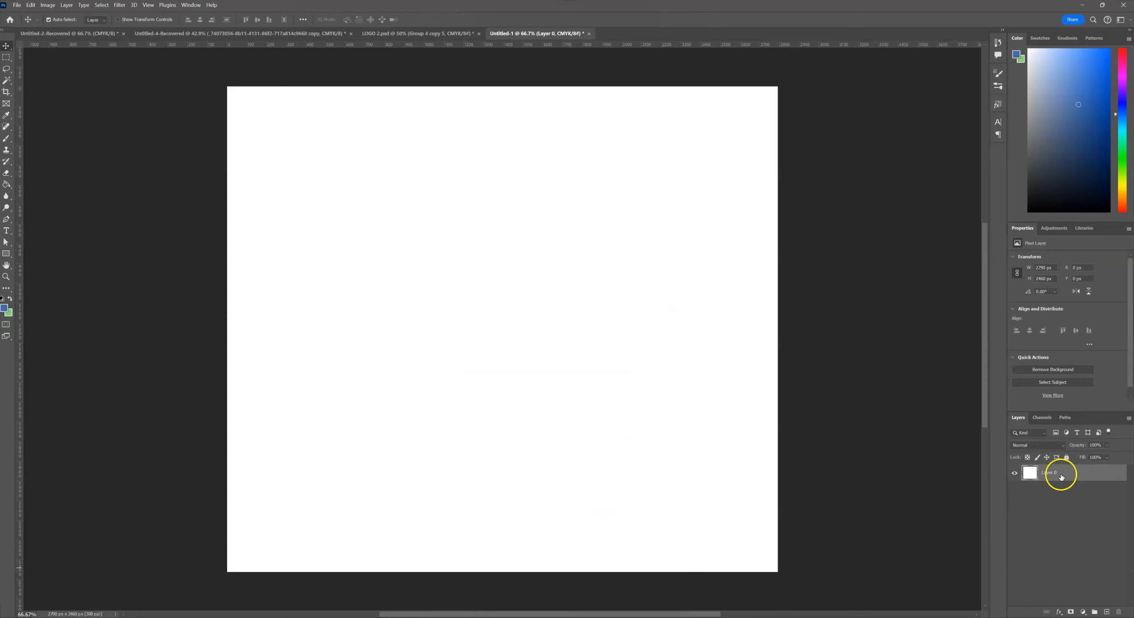
# Save the document as a Photoshop PDF named Untitled-1 in the GRAPHICS PIG folder.
pyautogui.click(15, 7)
pyautogui.click(42, 109)
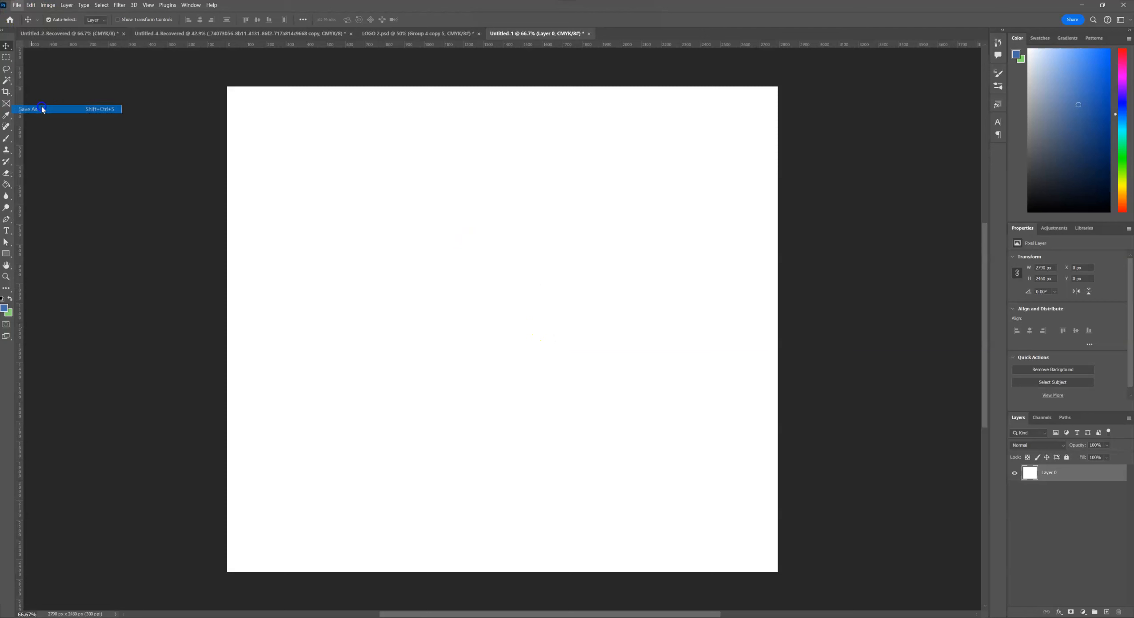
pyautogui.click(171, 24)
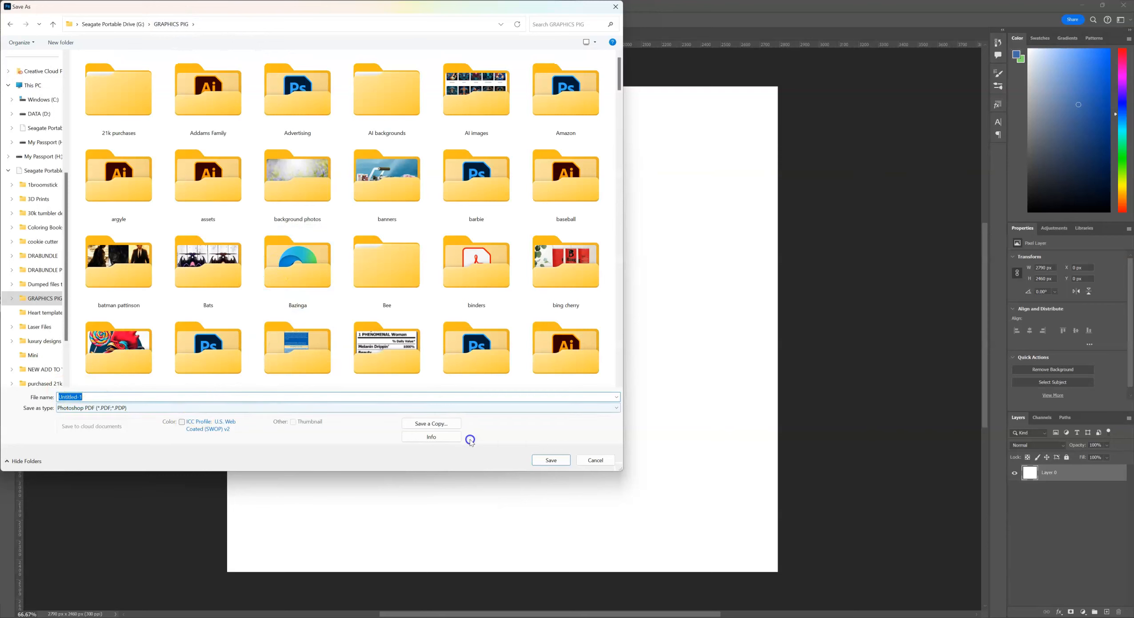
pyautogui.click(541, 464)
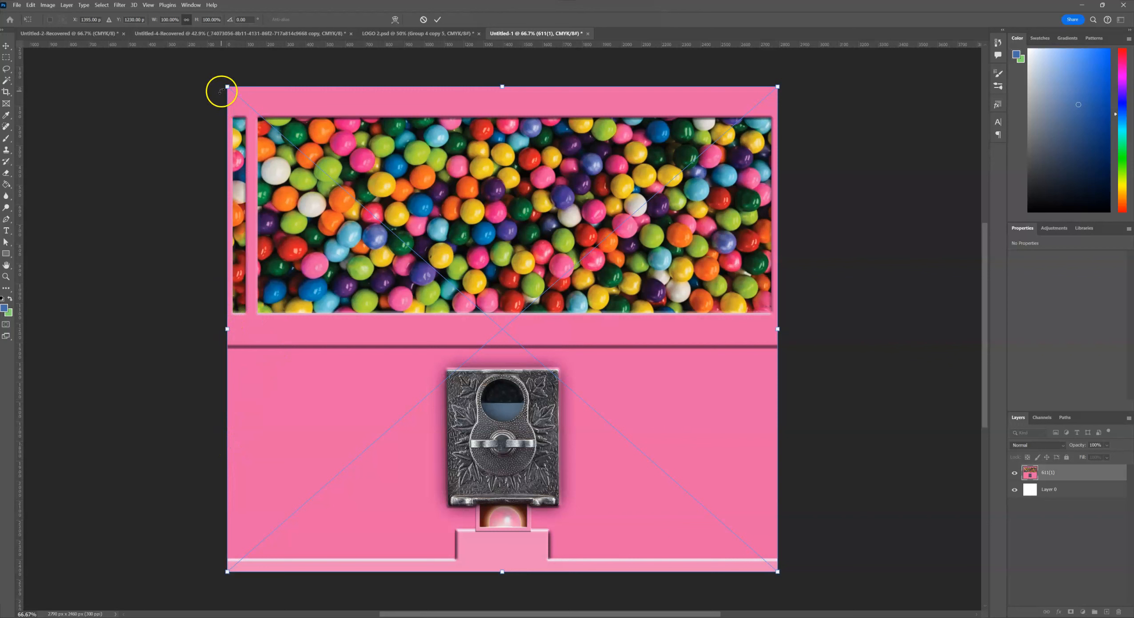
# Scale the placed gumball machine image so it fills the whole canvas, then commit the transform.
pyautogui.moveTo(227, 88); pyautogui.dragTo(334, 297)
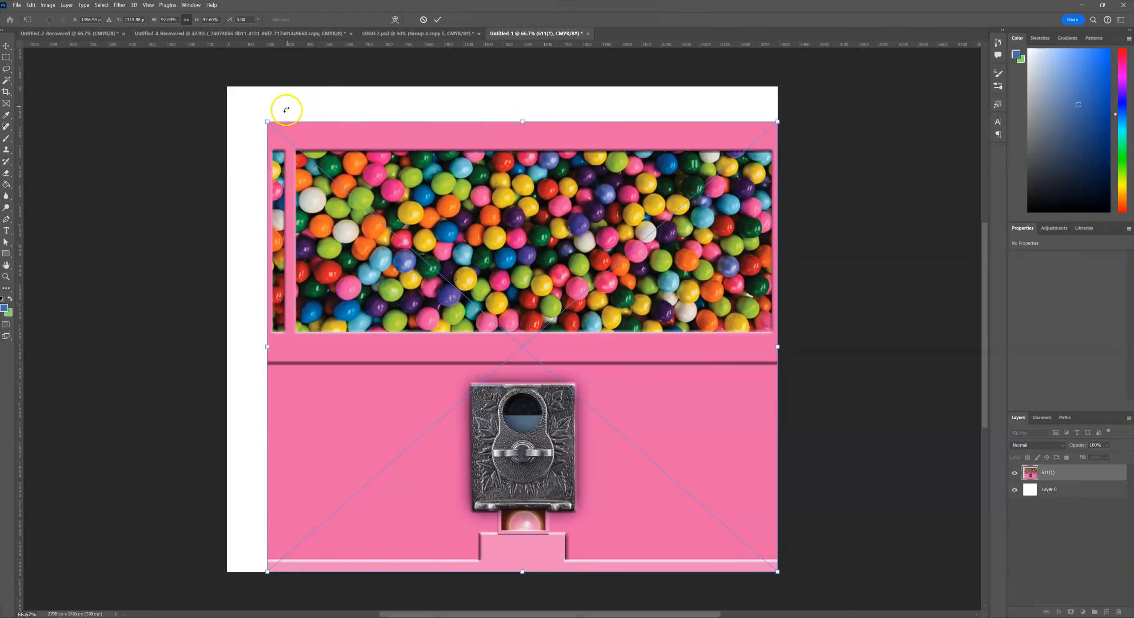
pyautogui.moveTo(263, 119); pyautogui.dragTo(226, 89)
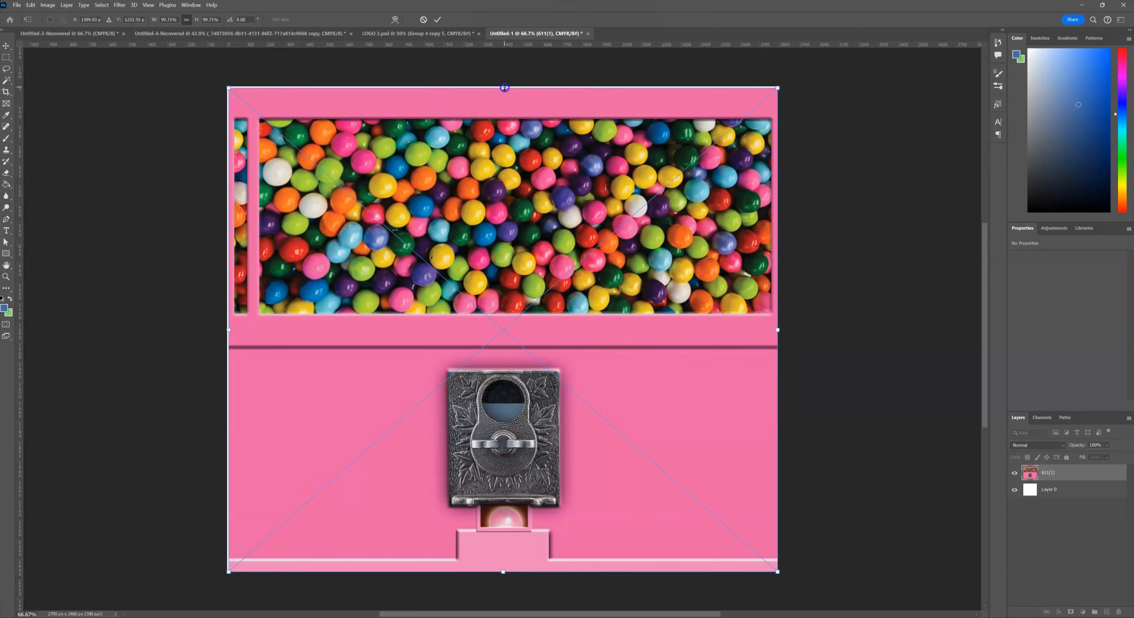
pyautogui.moveTo(504, 87); pyautogui.dragTo(503, 86)
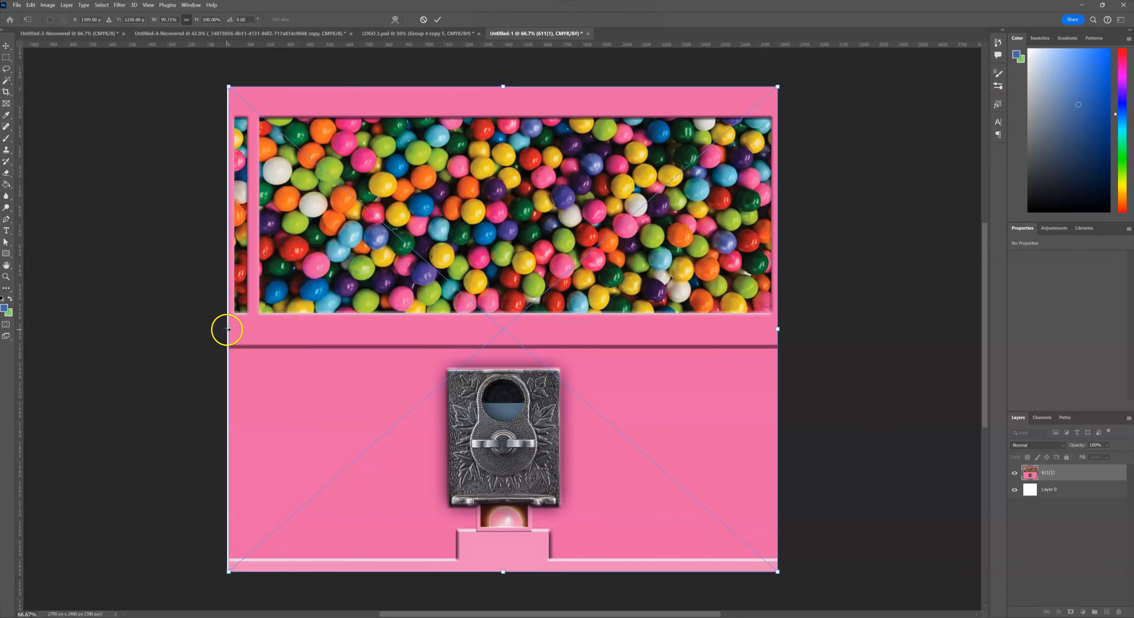
pyautogui.moveTo(226, 329); pyautogui.dragTo(224, 333)
pyautogui.click(5, 46)
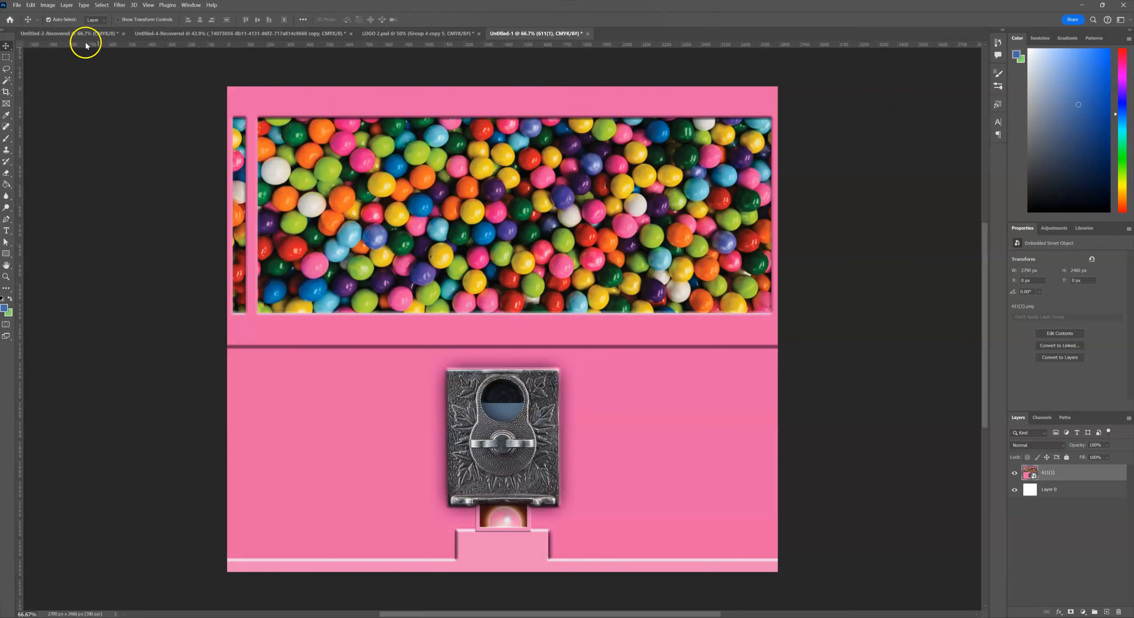
# Export the document as a PNG with transparency at 2790 x 2460 px.
pyautogui.click(17, 5)
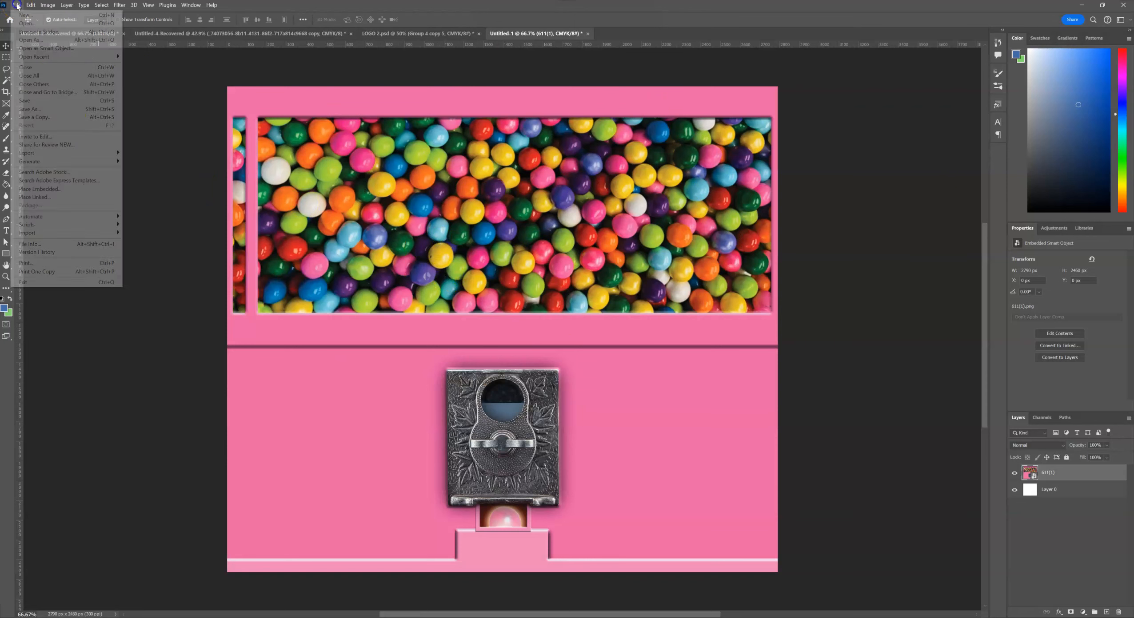
pyautogui.moveTo(61, 156)
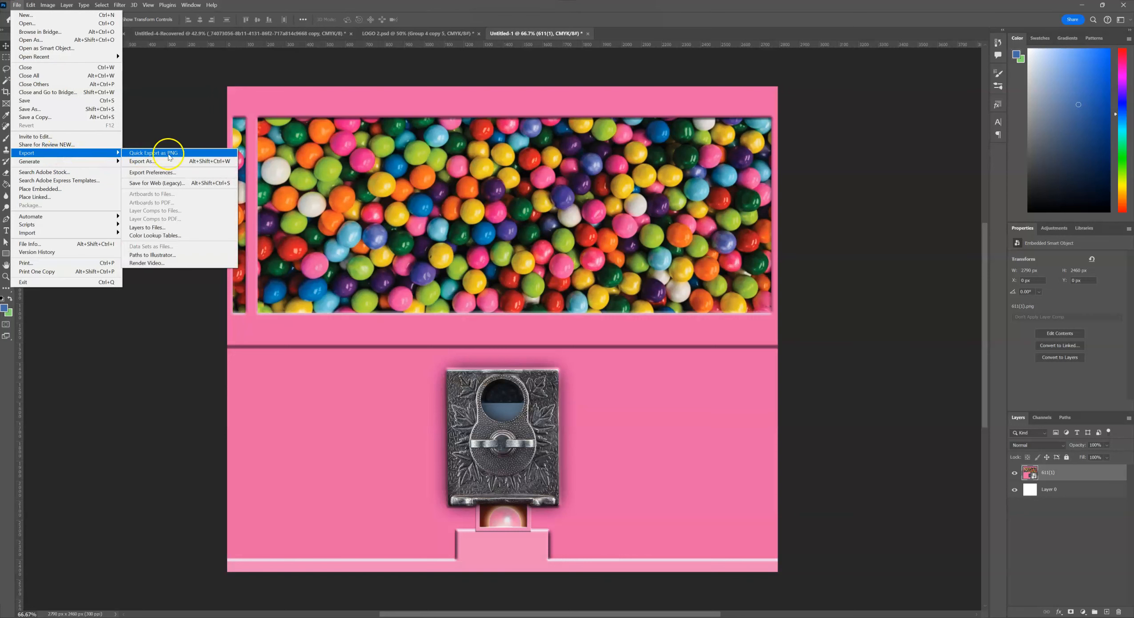
pyautogui.click(167, 159)
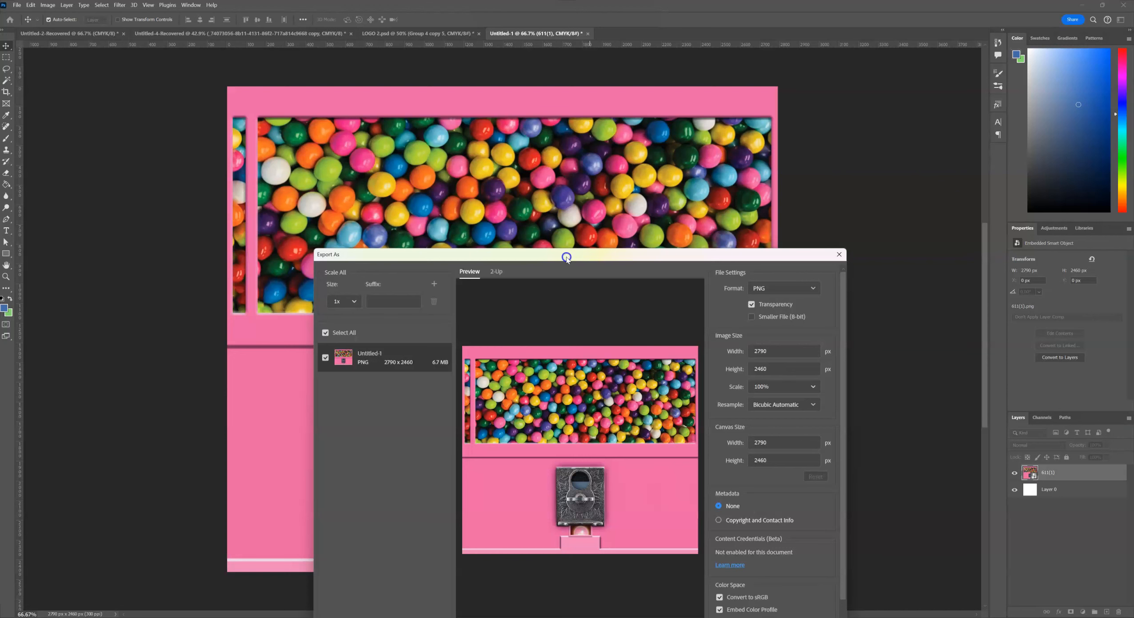
pyautogui.moveTo(566, 258); pyautogui.dragTo(579, 160)
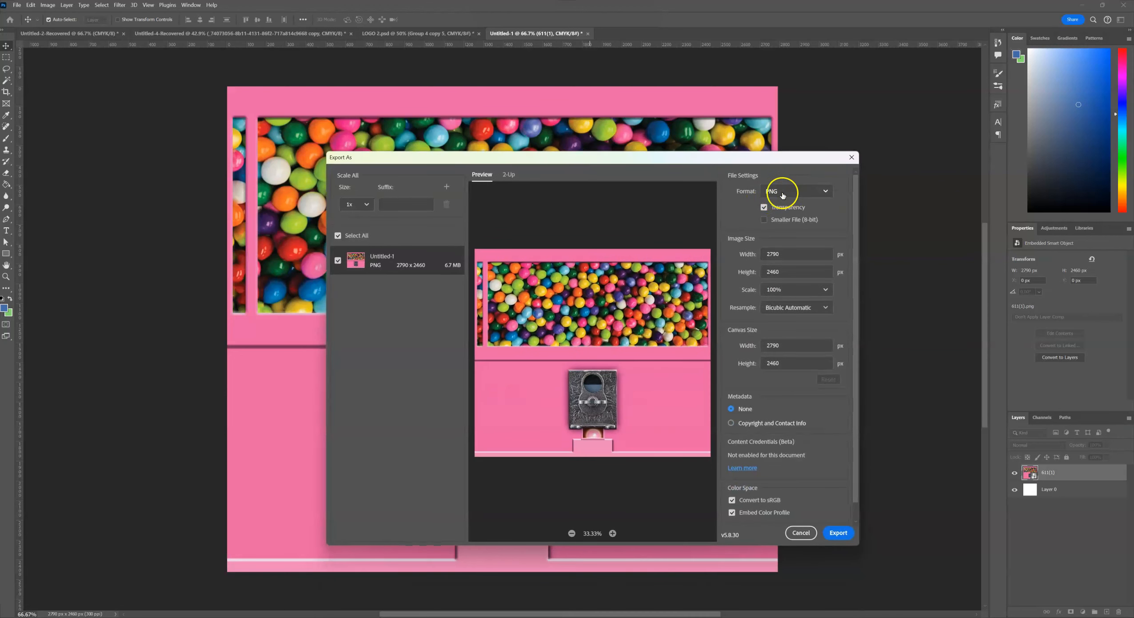
pyautogui.click(827, 192)
pyautogui.click(827, 193)
pyautogui.click(838, 534)
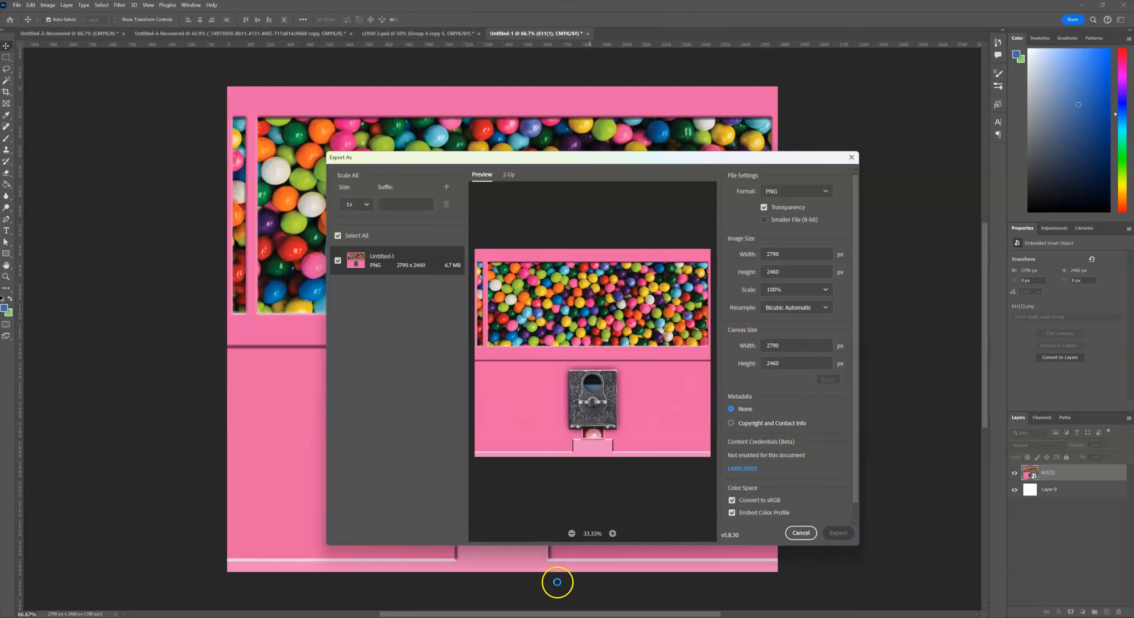
# Save the exported PNG as Untitled-1 inside the bubble gum machine folder.
pyautogui.click(510, 190)
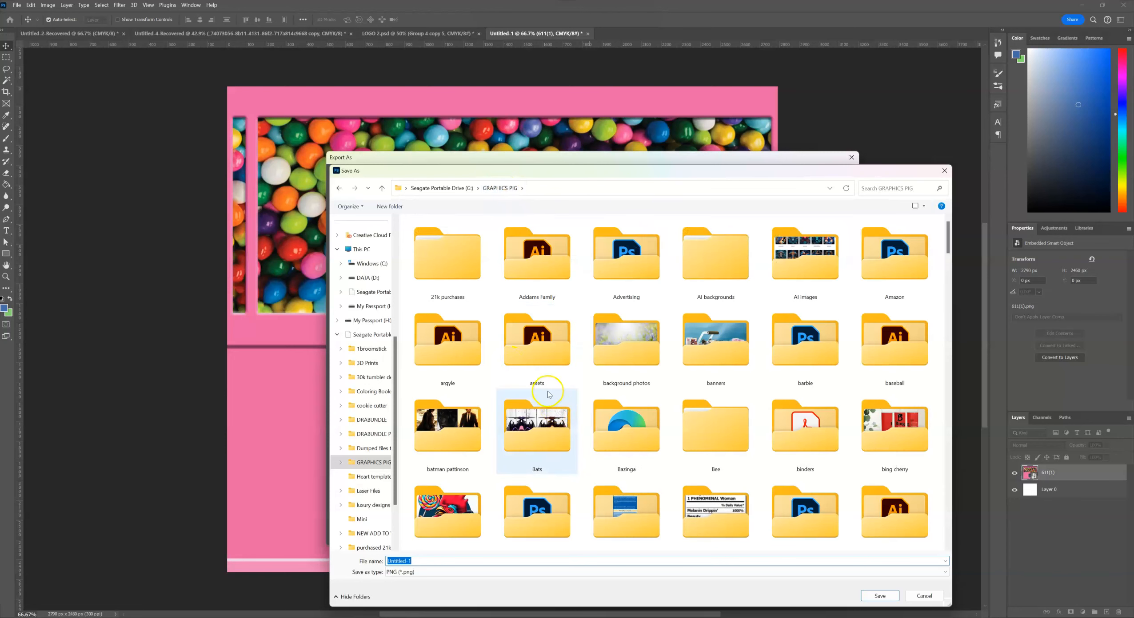
pyautogui.scroll(-5, 556, 394)
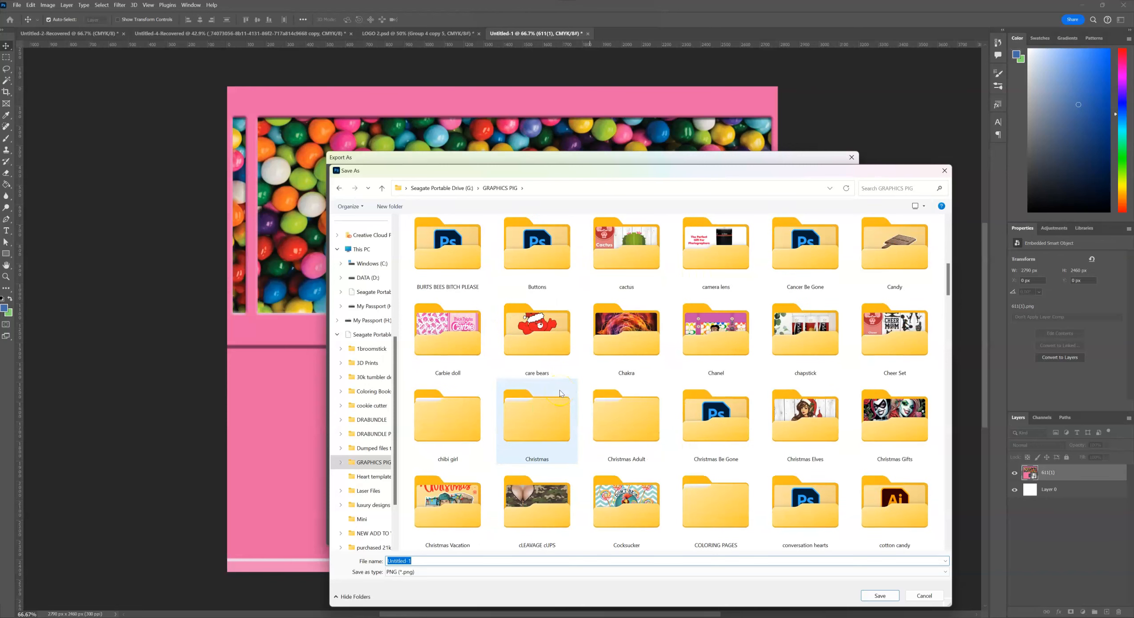
pyautogui.scroll(1, 559, 391)
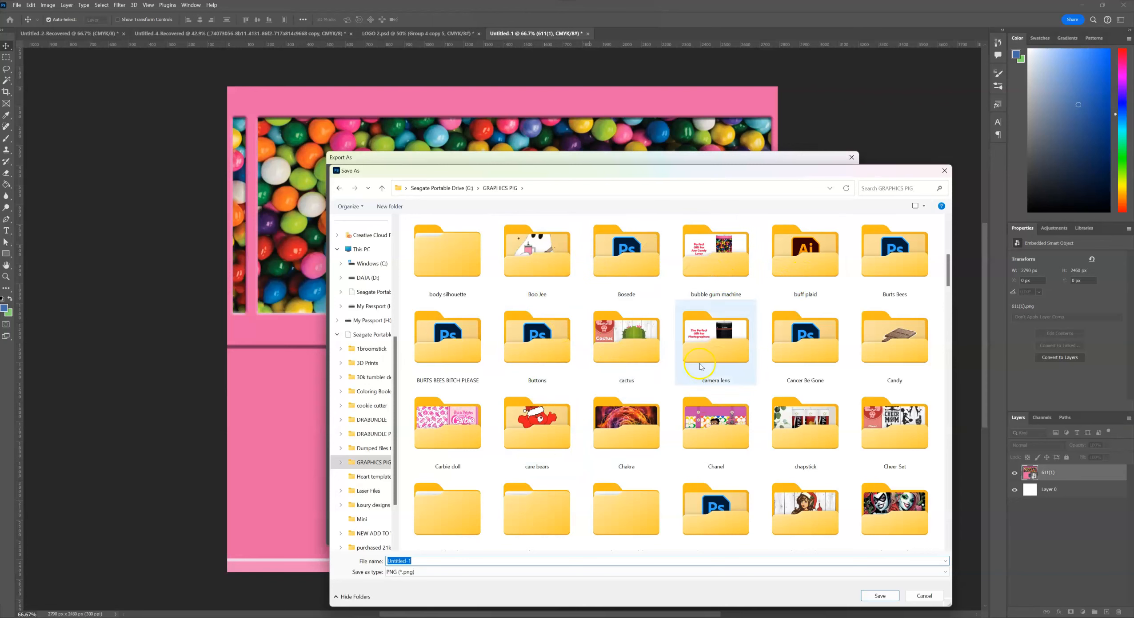
pyautogui.doubleClick(705, 274)
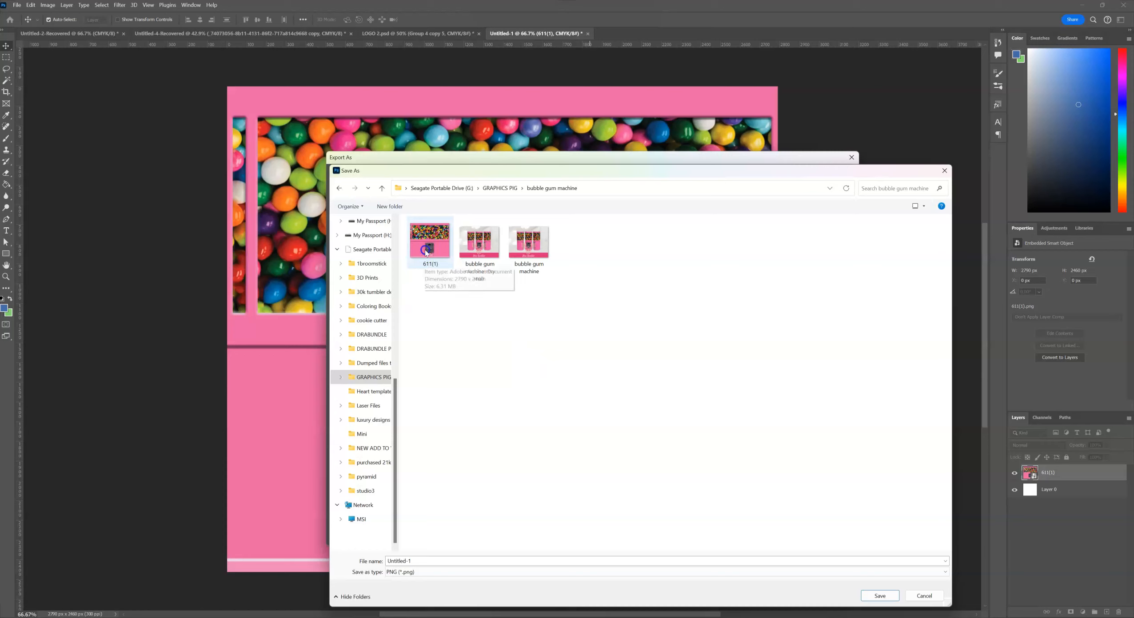
pyautogui.click(490, 562)
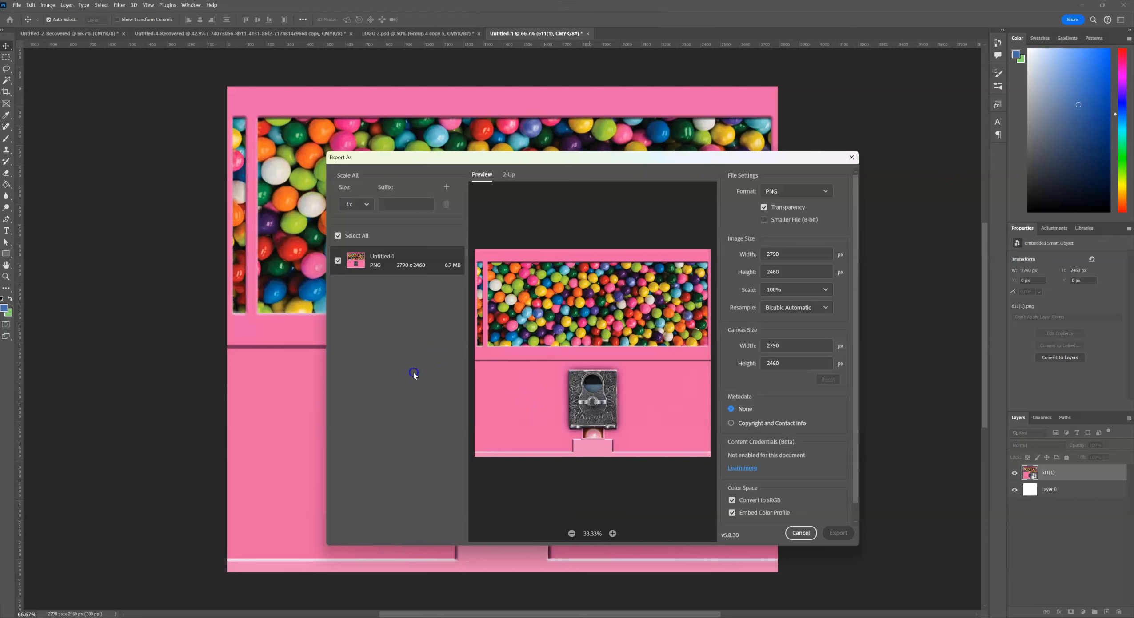
pyautogui.click(282, 283)
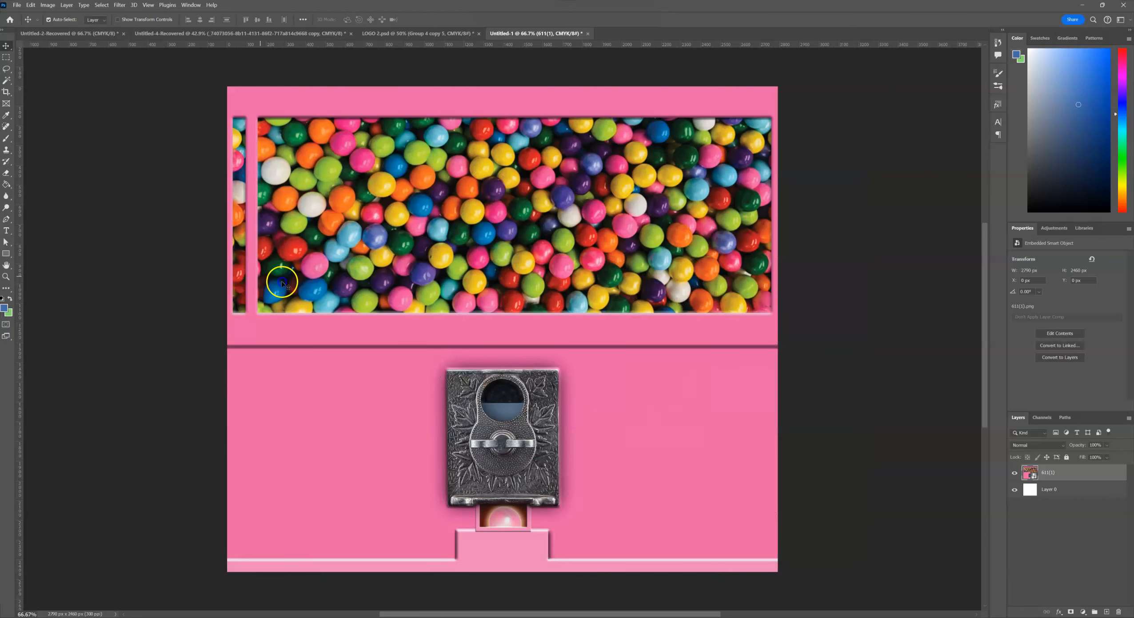
# Add a text layer with a first name on the pink body to the right of the coin mechanism.
pyautogui.click(4, 231)
pyautogui.click(371, 335)
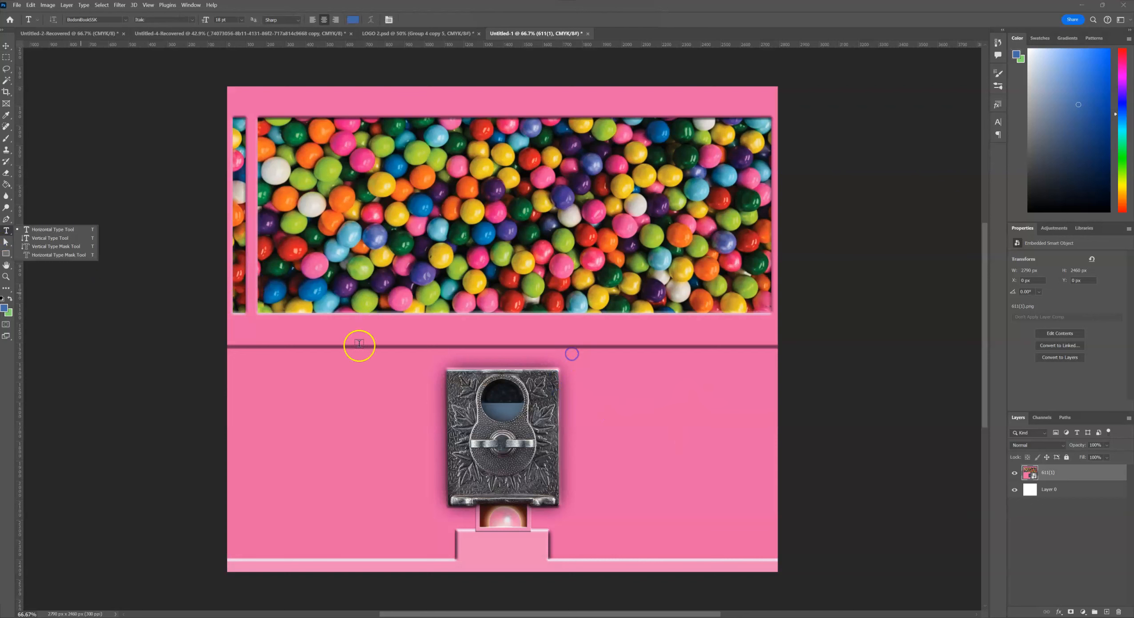
pyautogui.click(636, 438)
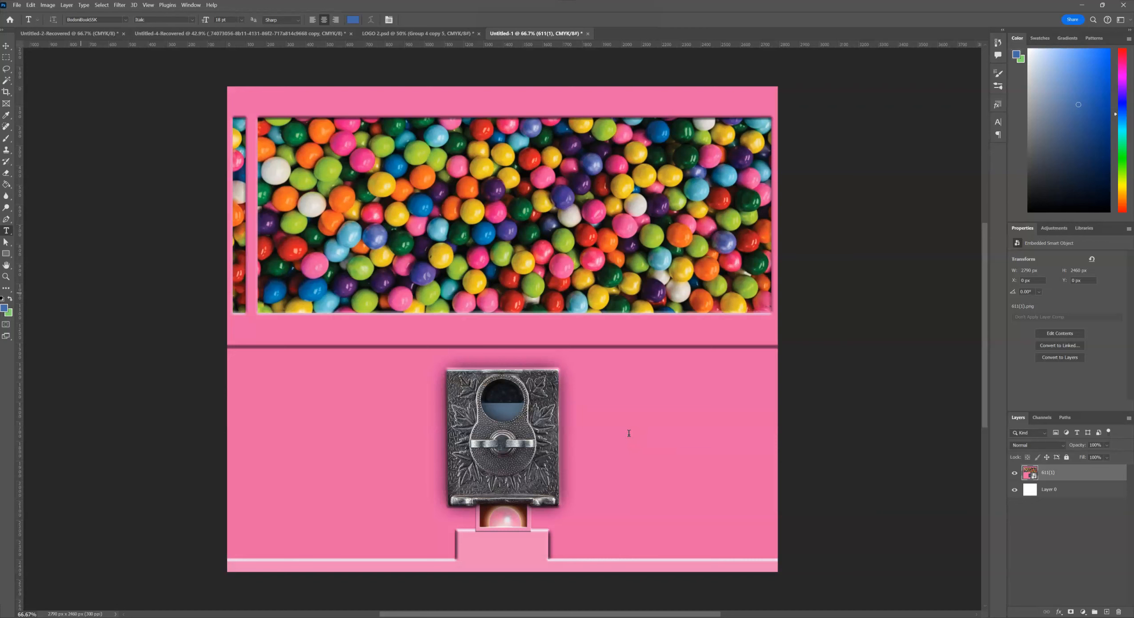
pyautogui.click(629, 433)
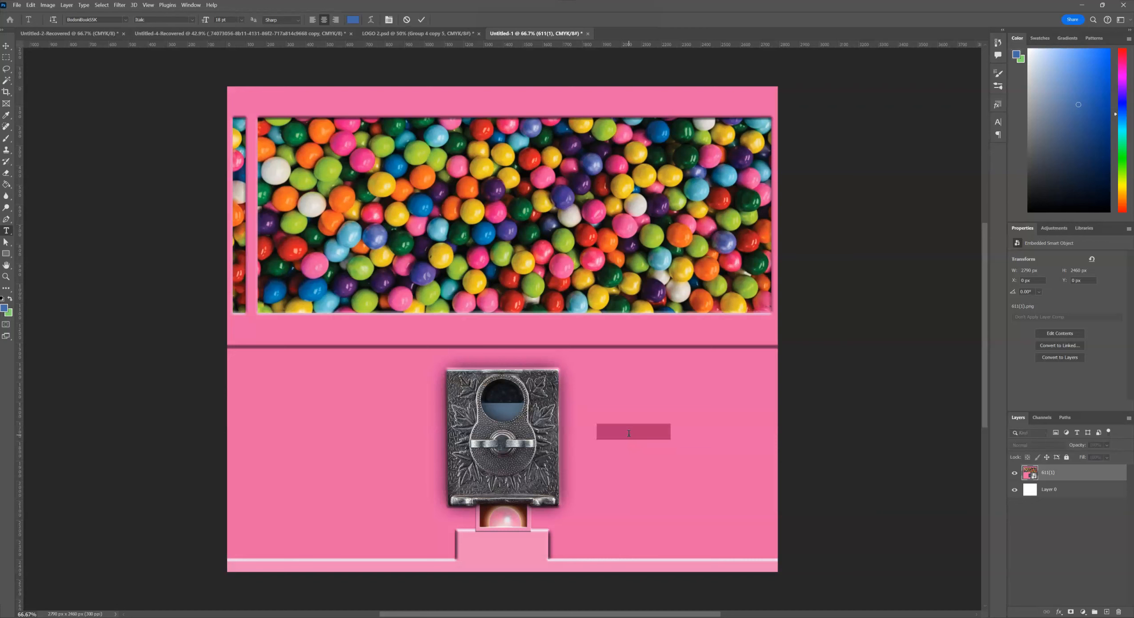
pyautogui.press('BackSpace')
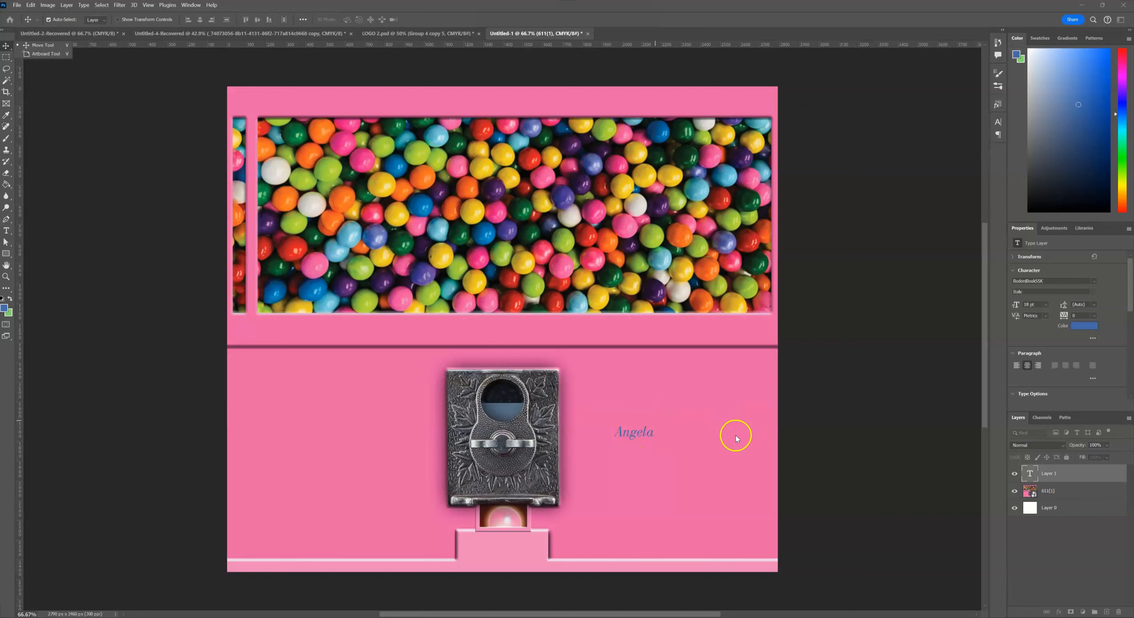
# Enlarge the name text and move it centred just above the coin mechanism.
pyautogui.click(633, 430)
pyautogui.hotkey('ctrl', 't')
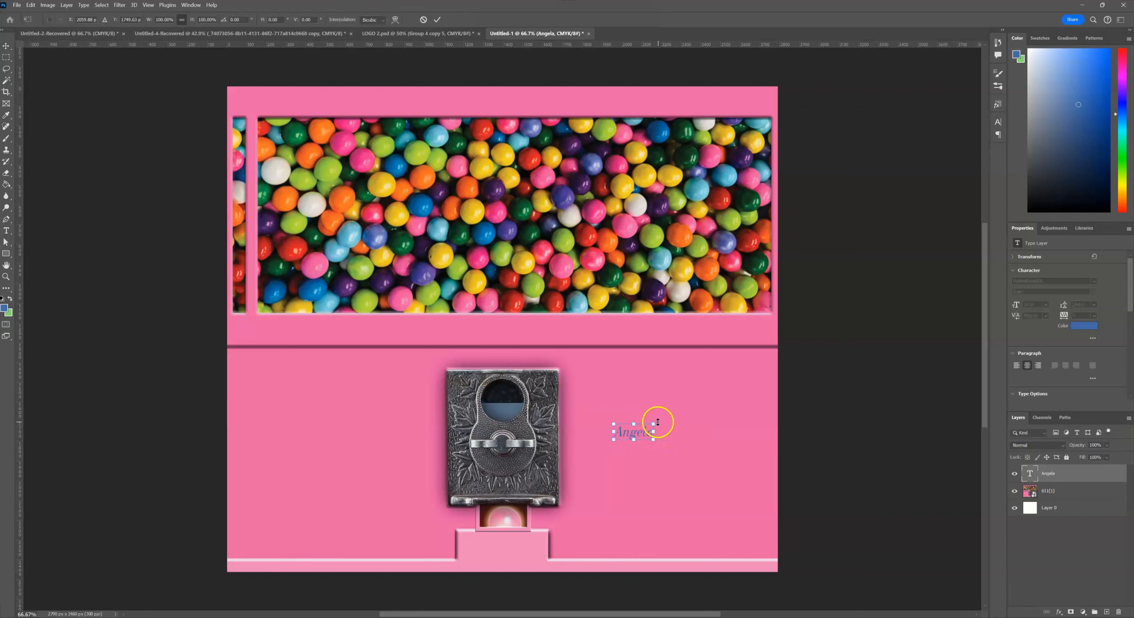
pyautogui.moveTo(656, 422); pyautogui.dragTo(763, 370)
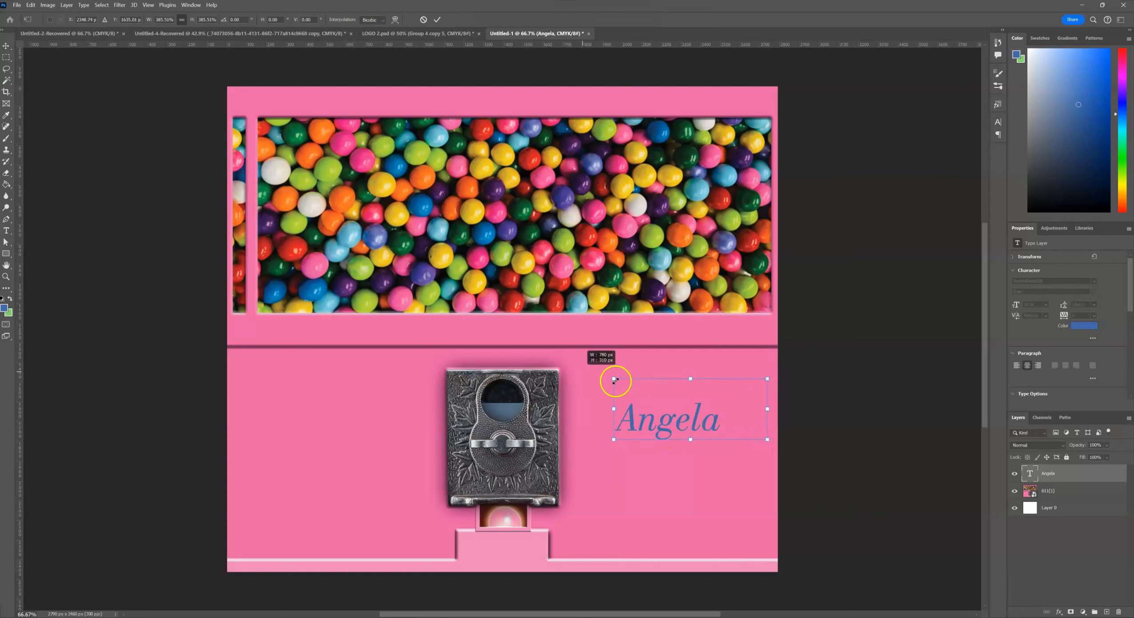
pyautogui.moveTo(609, 376); pyautogui.dragTo(556, 356)
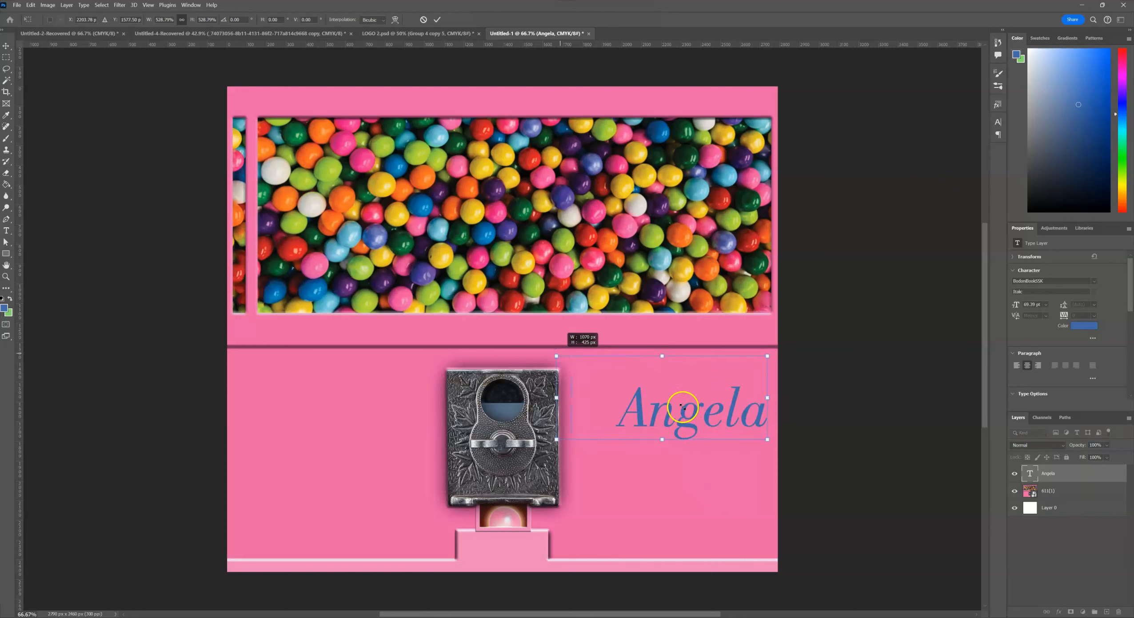
pyautogui.moveTo(667, 412); pyautogui.dragTo(523, 357)
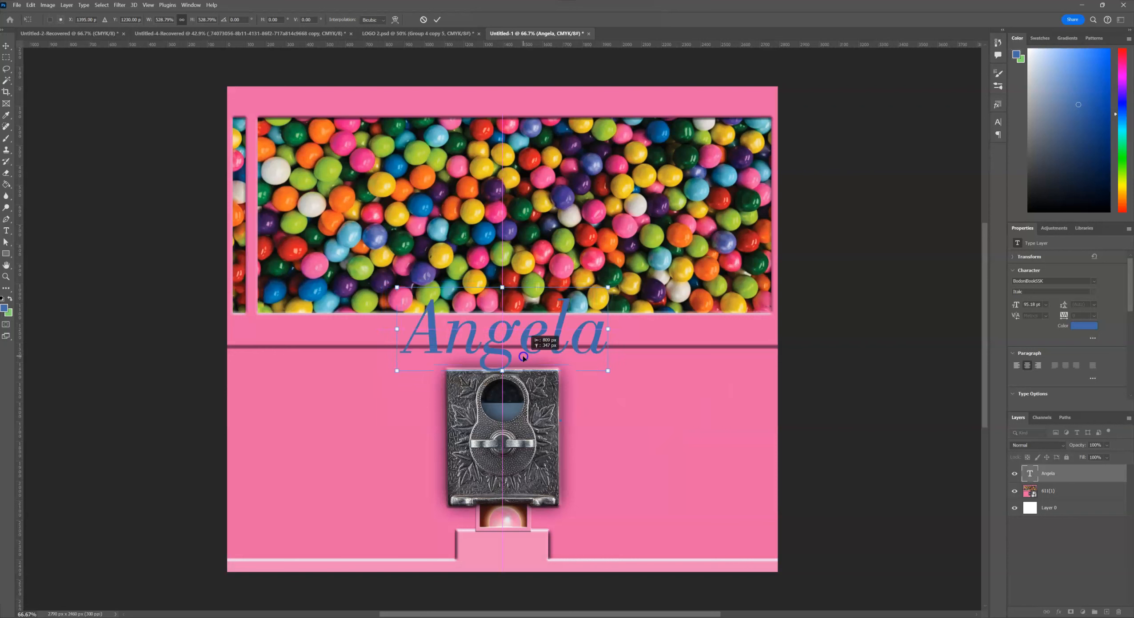
pyautogui.moveTo(527, 358); pyautogui.dragTo(524, 357)
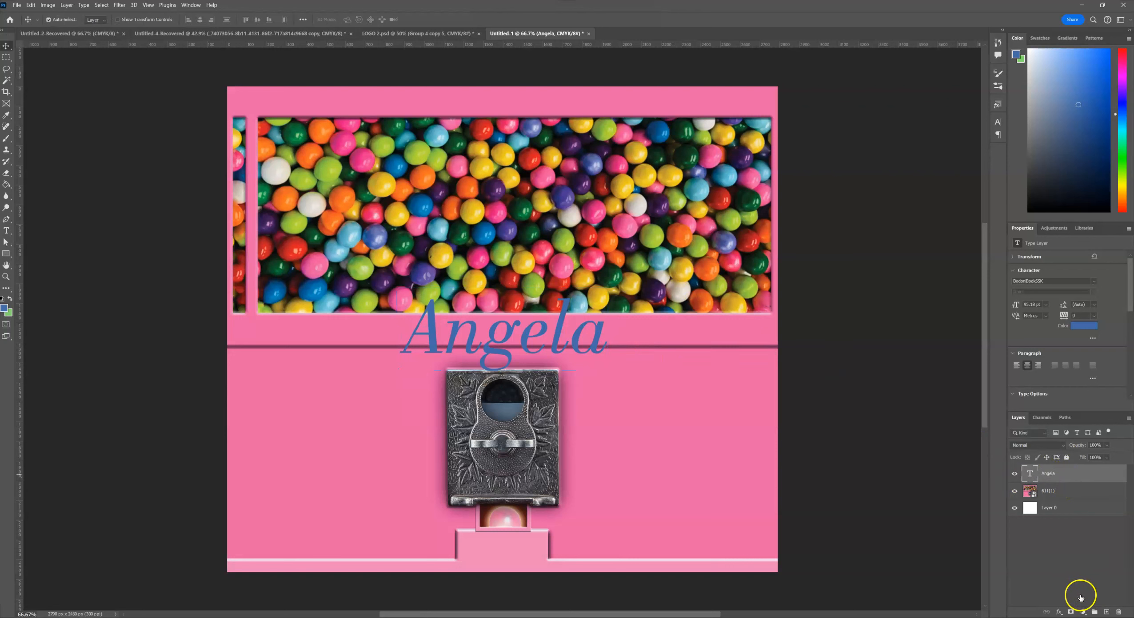
# Add a Color Overlay effect to the name text, sampling a yellow (#dee027) from a gumball in the image.
pyautogui.click(1058, 614)
pyautogui.click(1078, 577)
pyautogui.moveTo(569, 457); pyautogui.dragTo(792, 295)
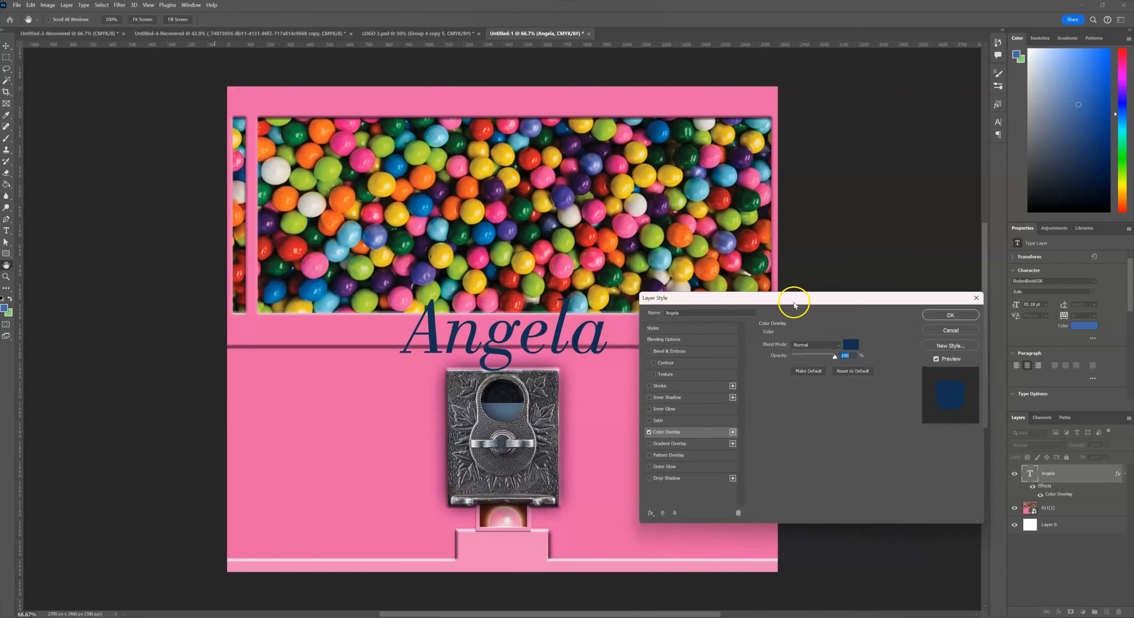
pyautogui.click(850, 345)
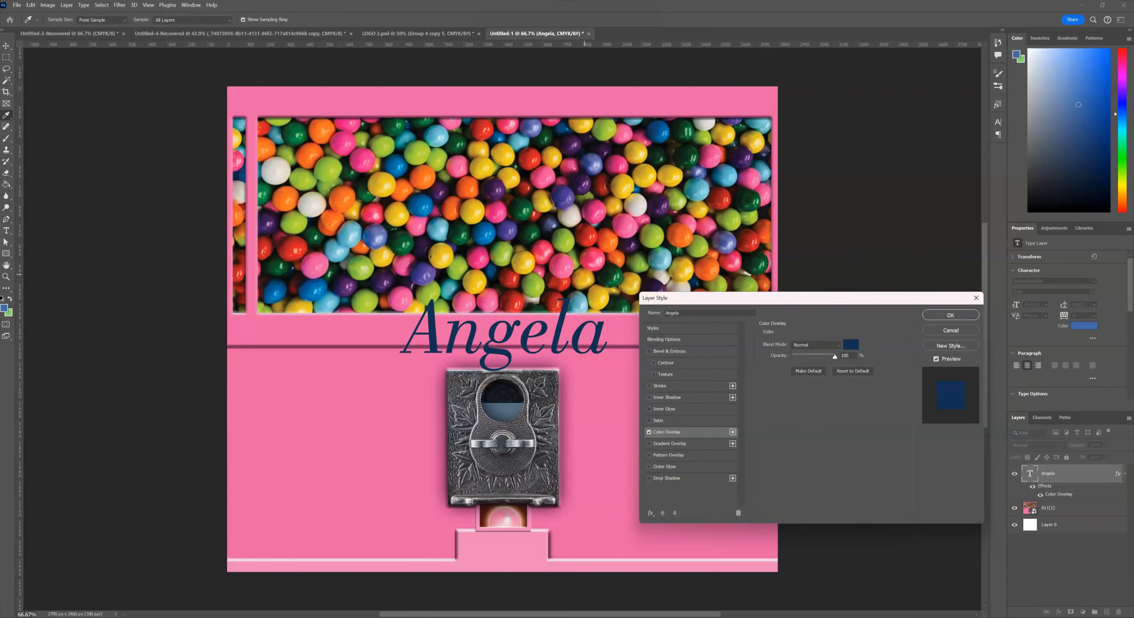
pyautogui.click(584, 274)
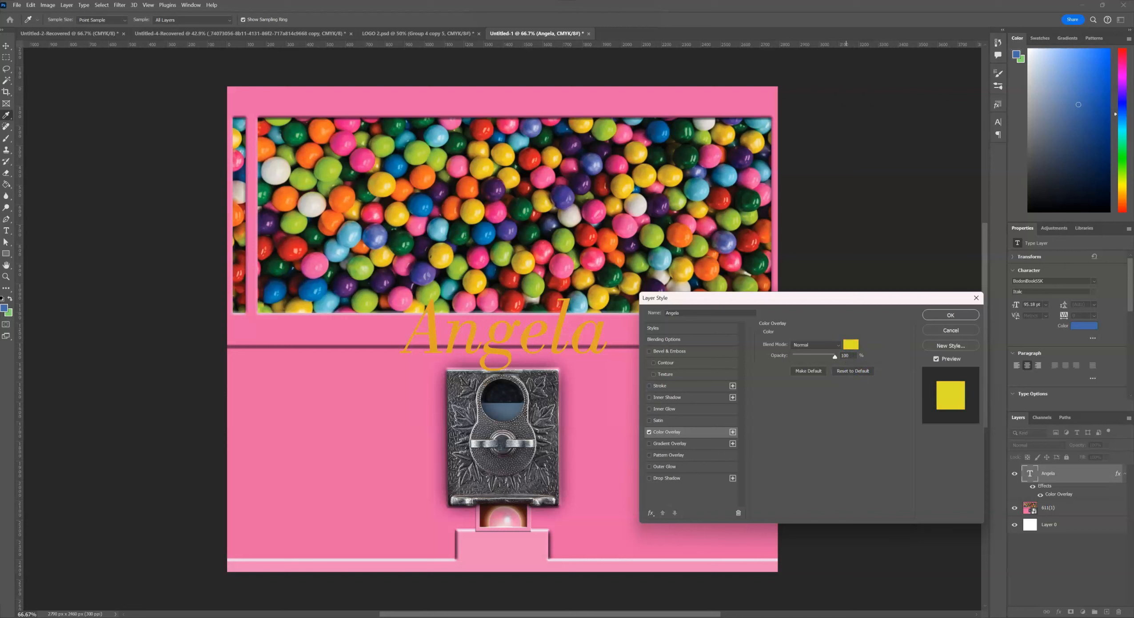
pyautogui.moveTo(787, 538); pyautogui.dragTo(879, 89)
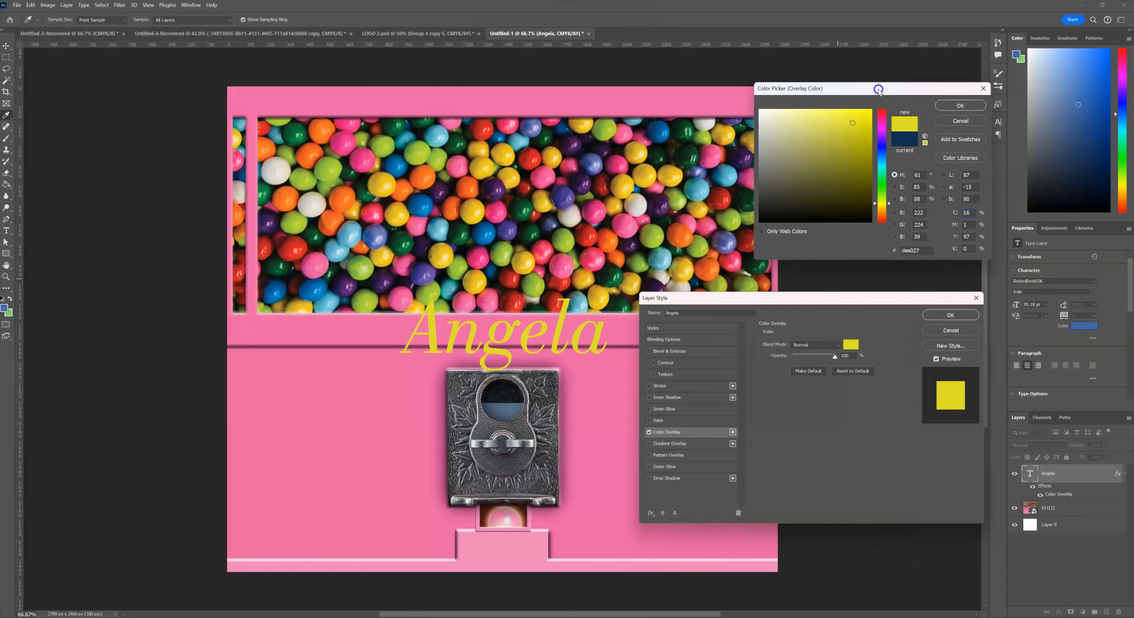
pyautogui.click(955, 108)
# Add a black Stroke effect to the name text.
pyautogui.click(654, 386)
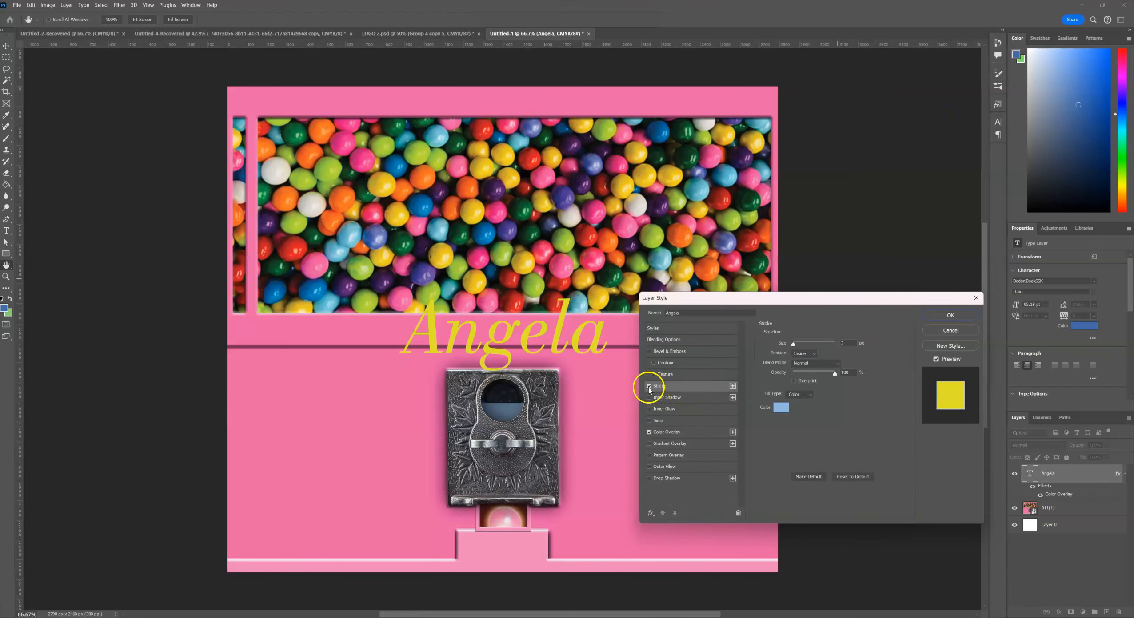
pyautogui.click(779, 409)
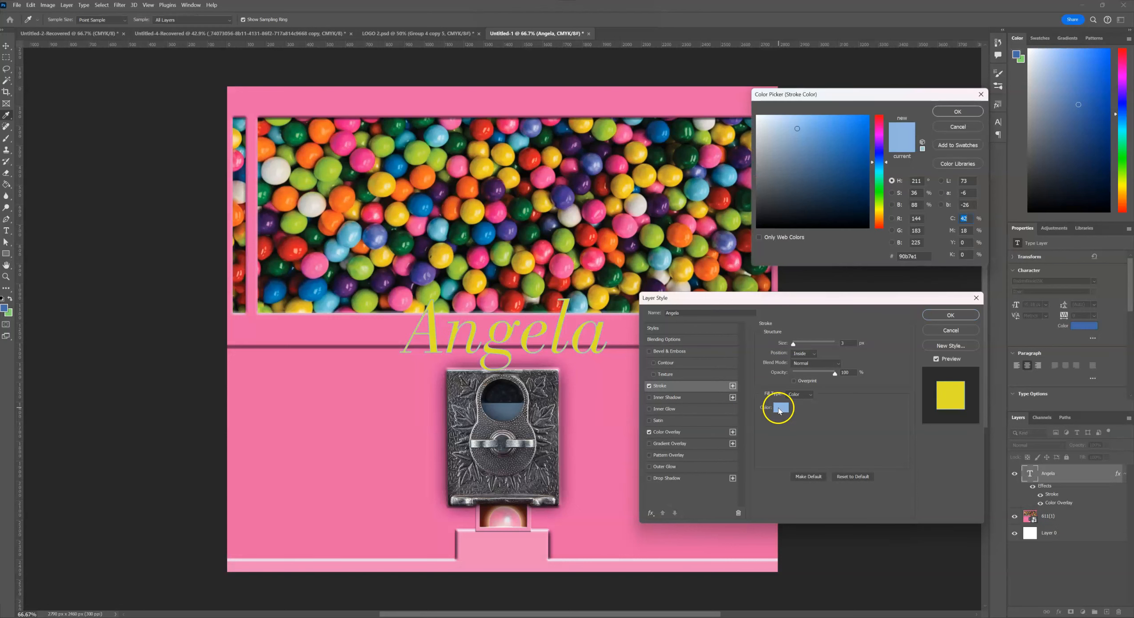
pyautogui.moveTo(843, 185); pyautogui.dragTo(887, 284)
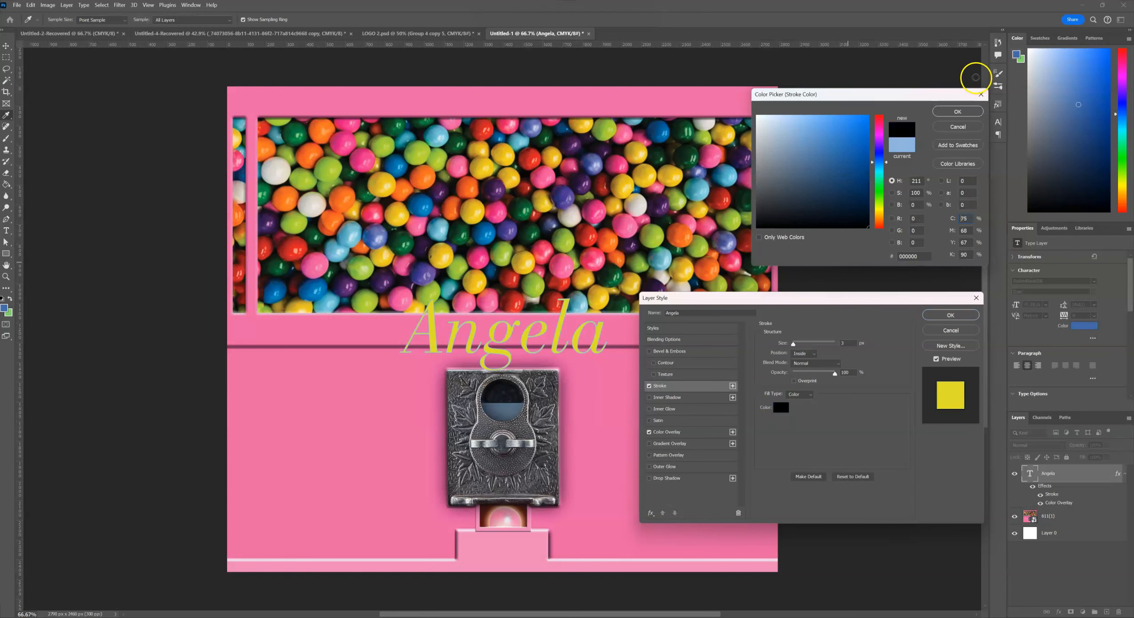
pyautogui.click(952, 113)
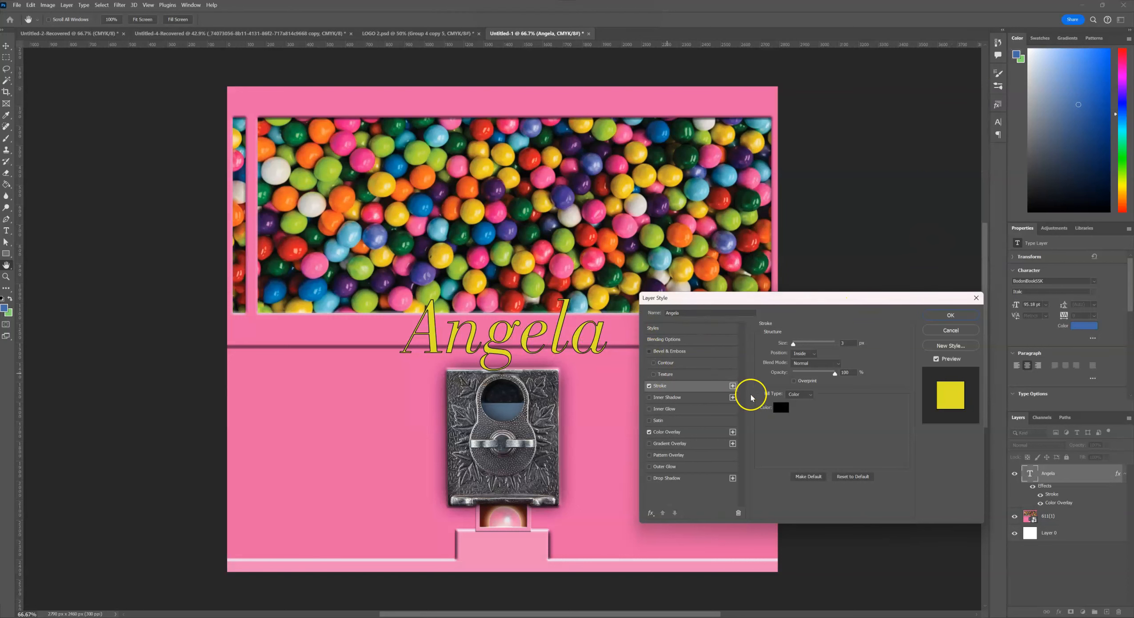
# Enable Bevel & Emboss and Drop Shadow effects on the name text and apply the layer style.
pyautogui.click(649, 351)
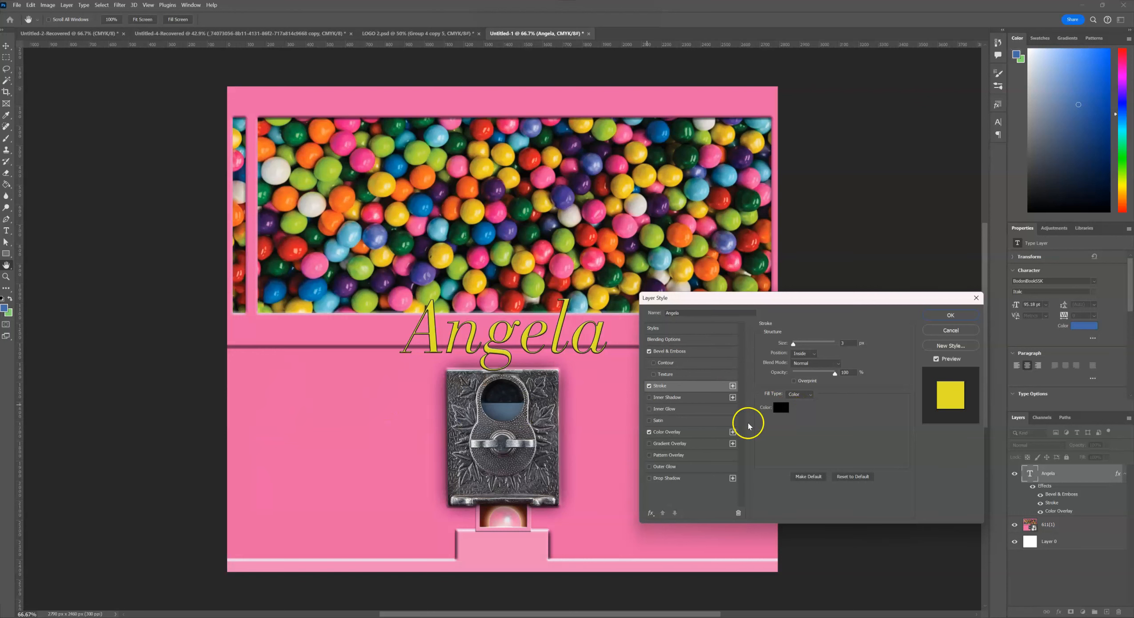
pyautogui.click(657, 478)
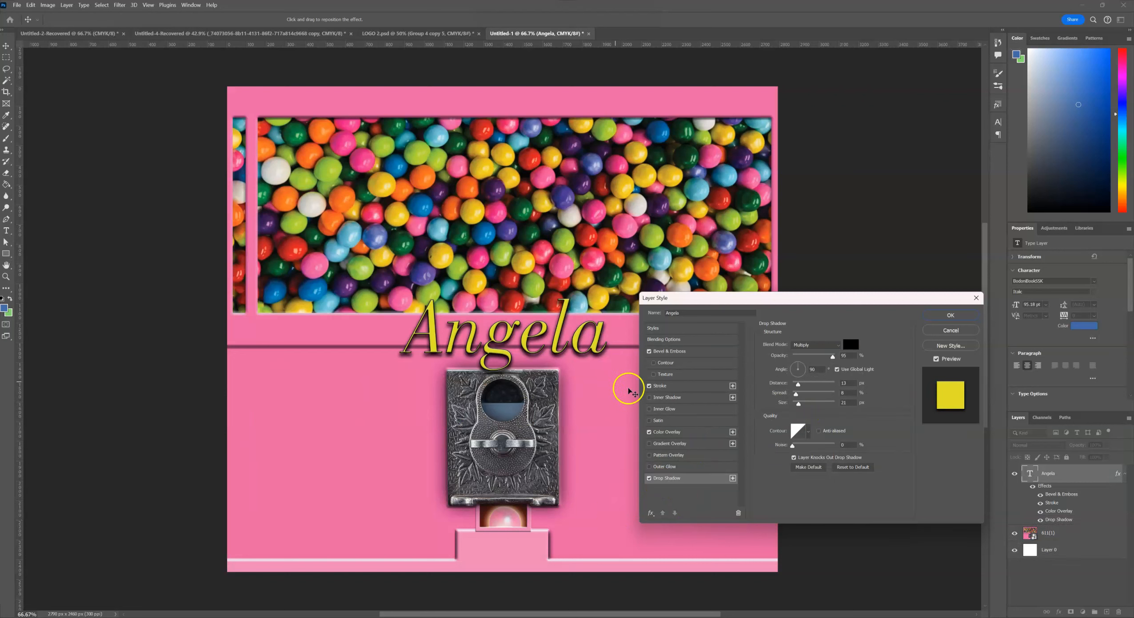
pyautogui.click(942, 317)
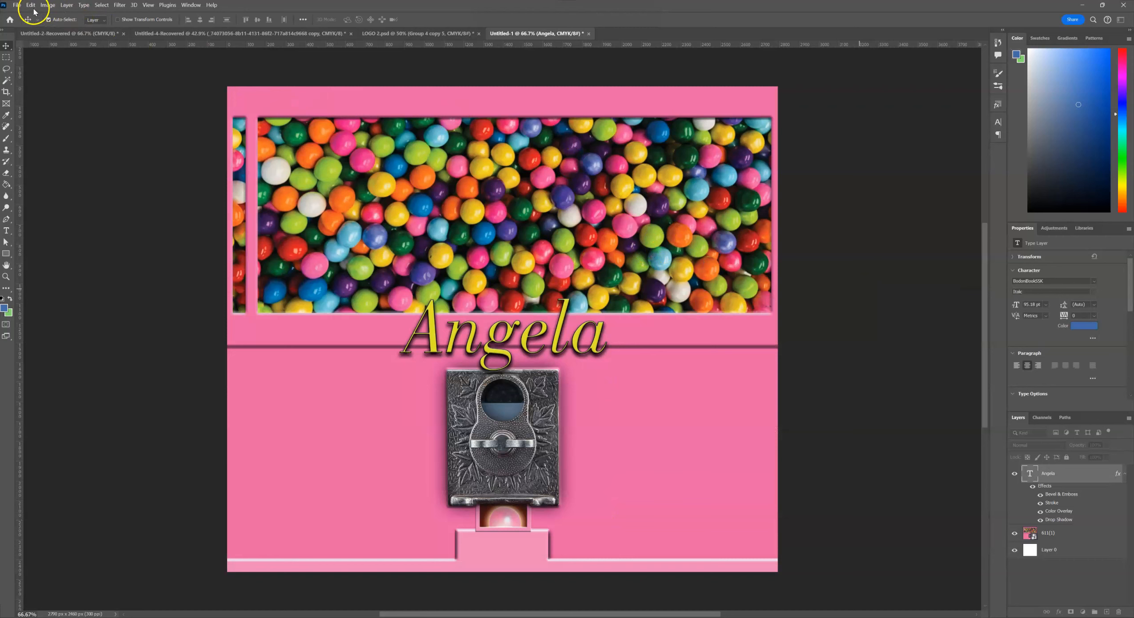
# Save the document as a Photoshop PSD file named "tester name video" in the GRAPHICS PIG folder.
pyautogui.click(16, 5)
pyautogui.click(30, 110)
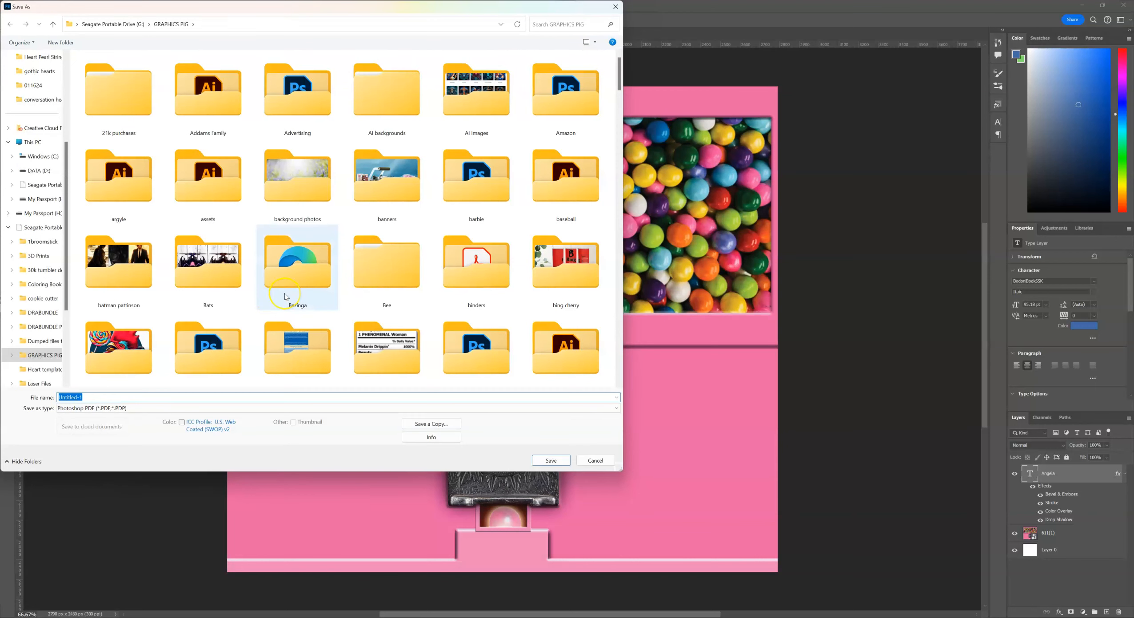
pyautogui.write('tester name video')
pyautogui.click(133, 408)
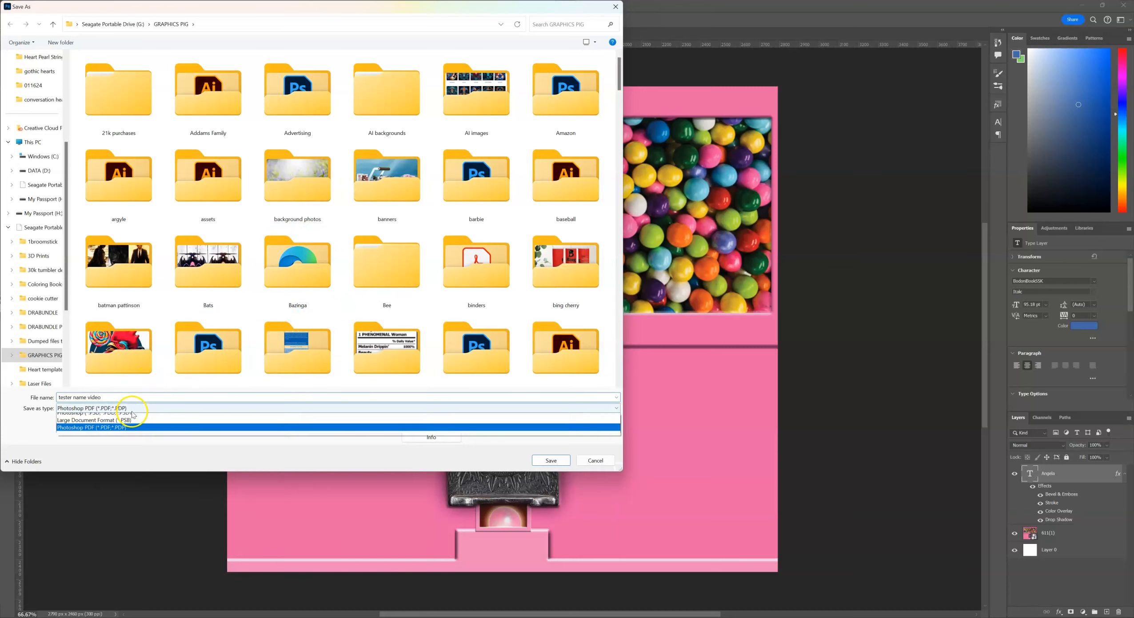
pyautogui.click(133, 418)
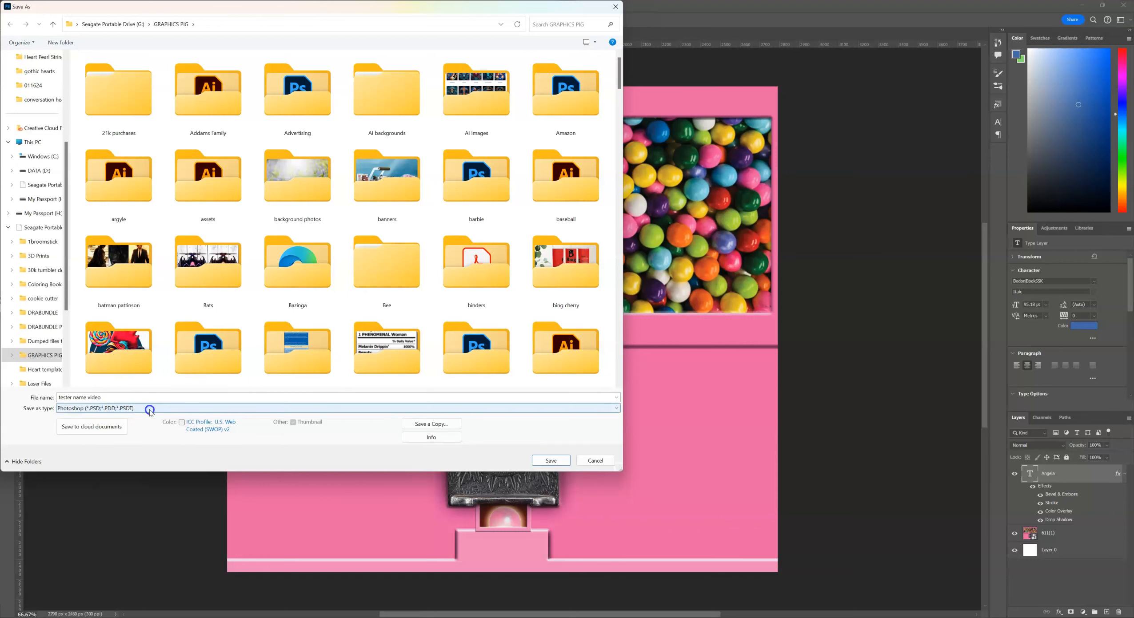
pyautogui.click(550, 462)
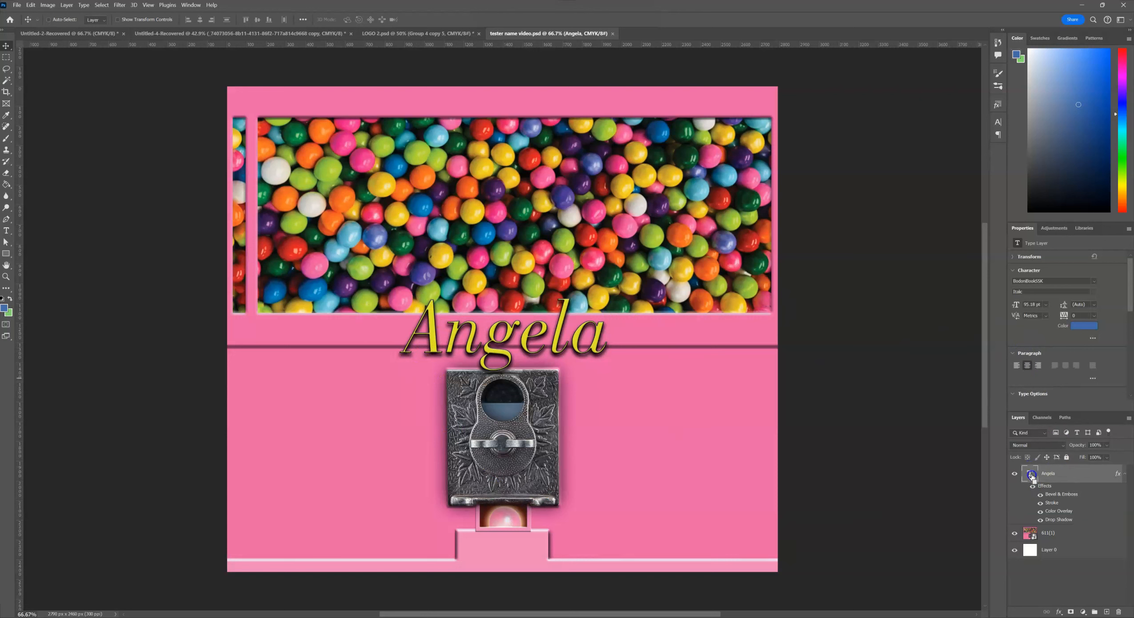
# Duplicate the name text layer, then hide and lock the original name layer.
pyautogui.hotkey('ctrl', 'j')
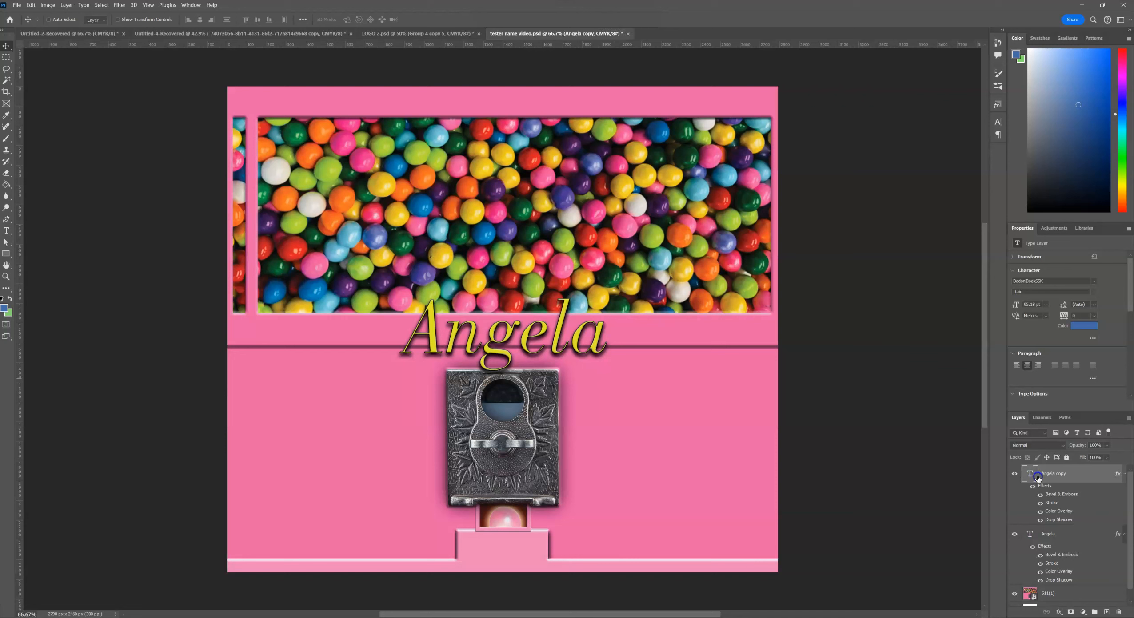
pyautogui.click(1013, 535)
pyautogui.click(1039, 537)
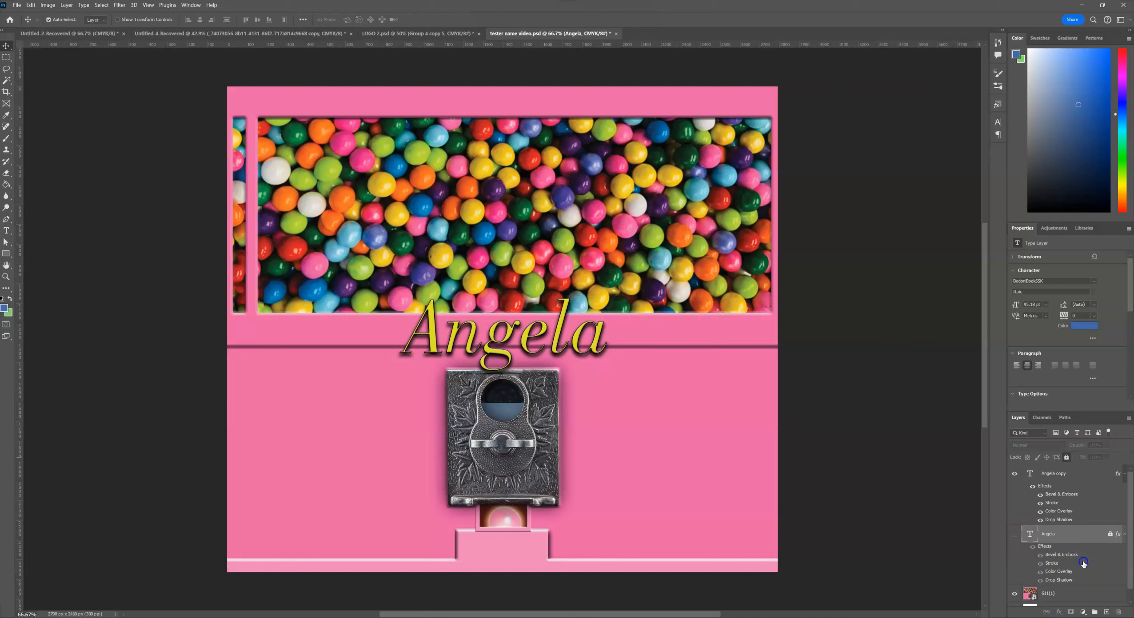
# Replace the duplicated layer's text with the name "Sarah".
pyautogui.click(1030, 473)
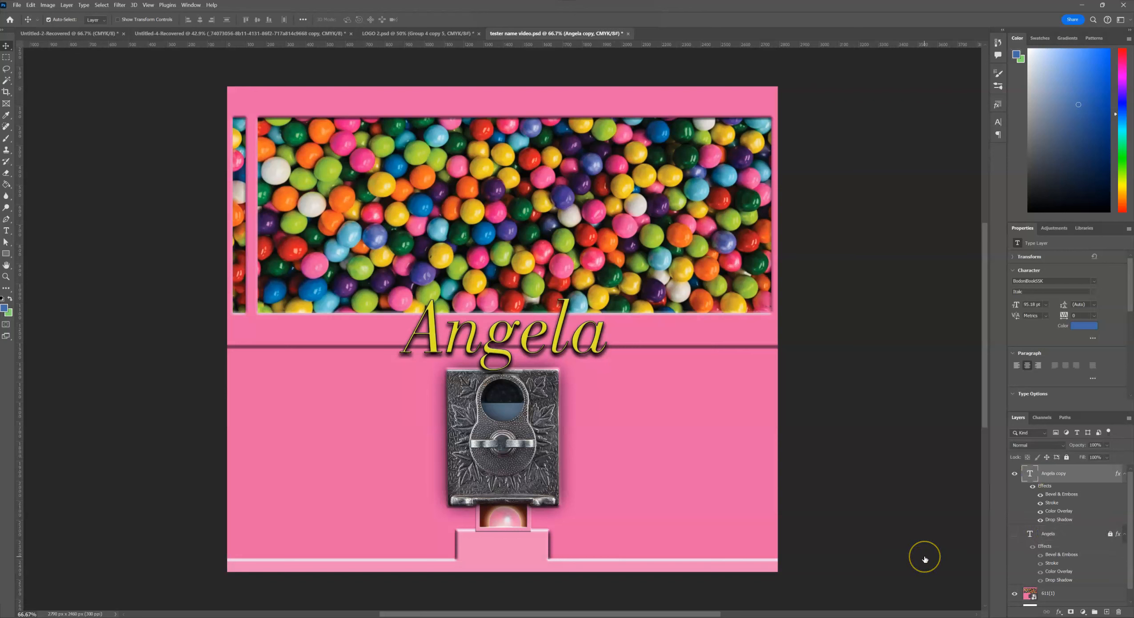
pyautogui.press('Return')
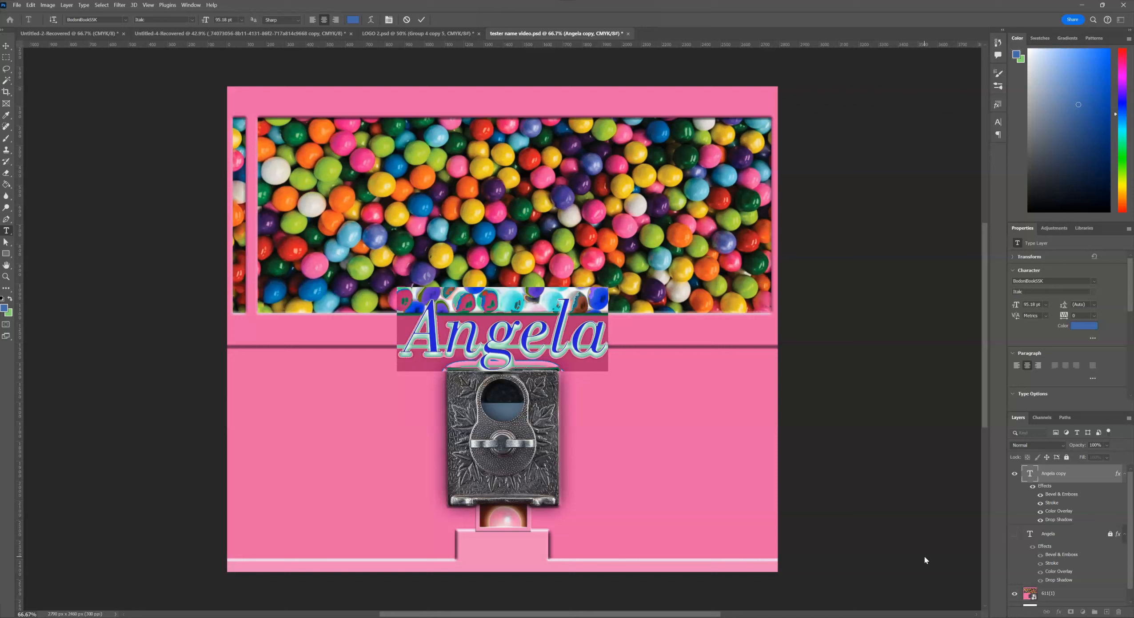
pyautogui.write('Sa')
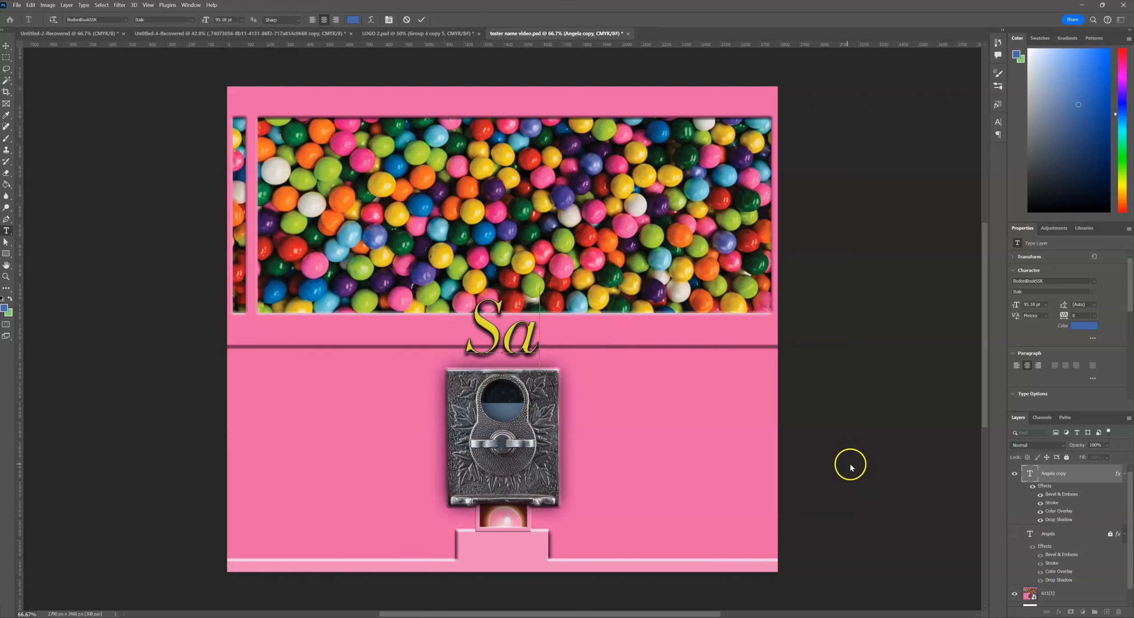
pyautogui.write('rah')
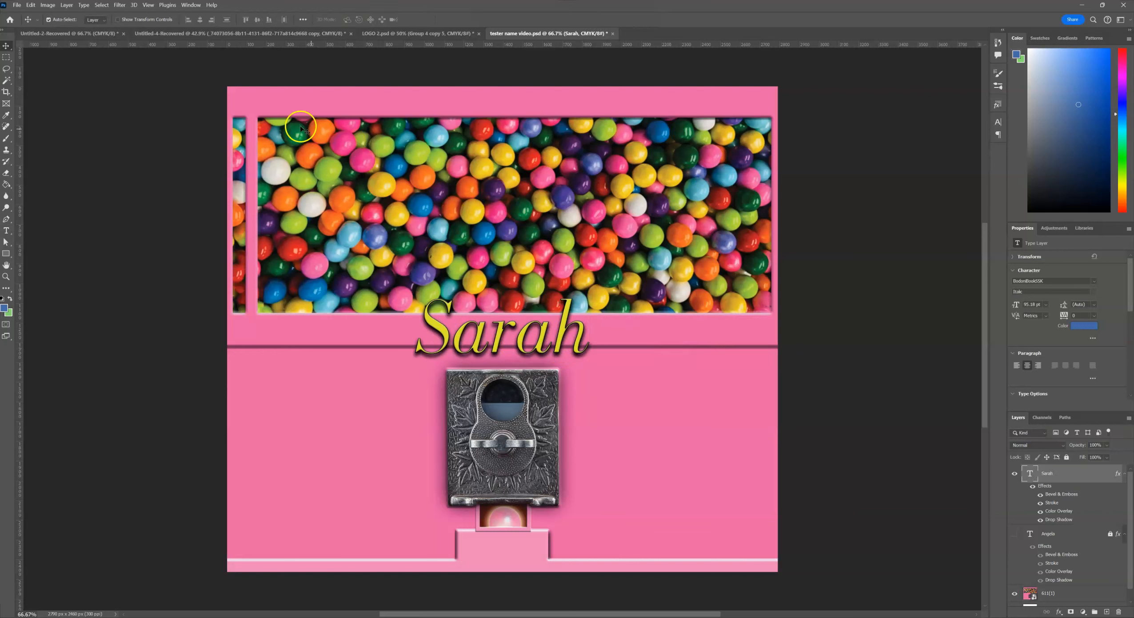
# Export the document as a PNG with transparency at 2790 x 2460 px.
pyautogui.click(16, 6)
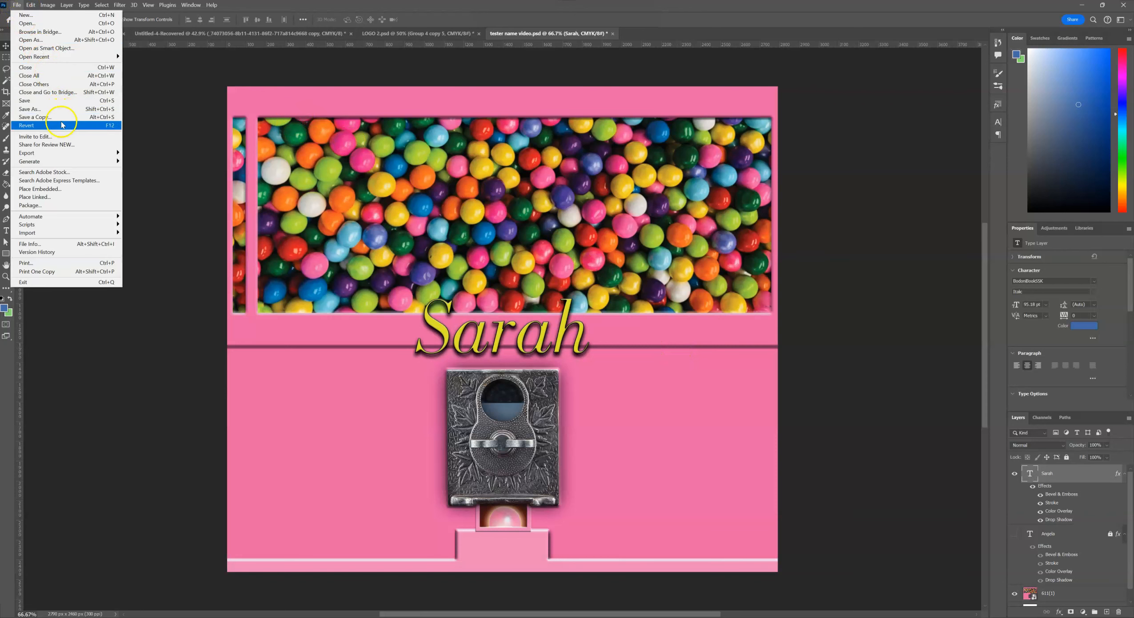
pyautogui.moveTo(78, 153)
pyautogui.click(150, 161)
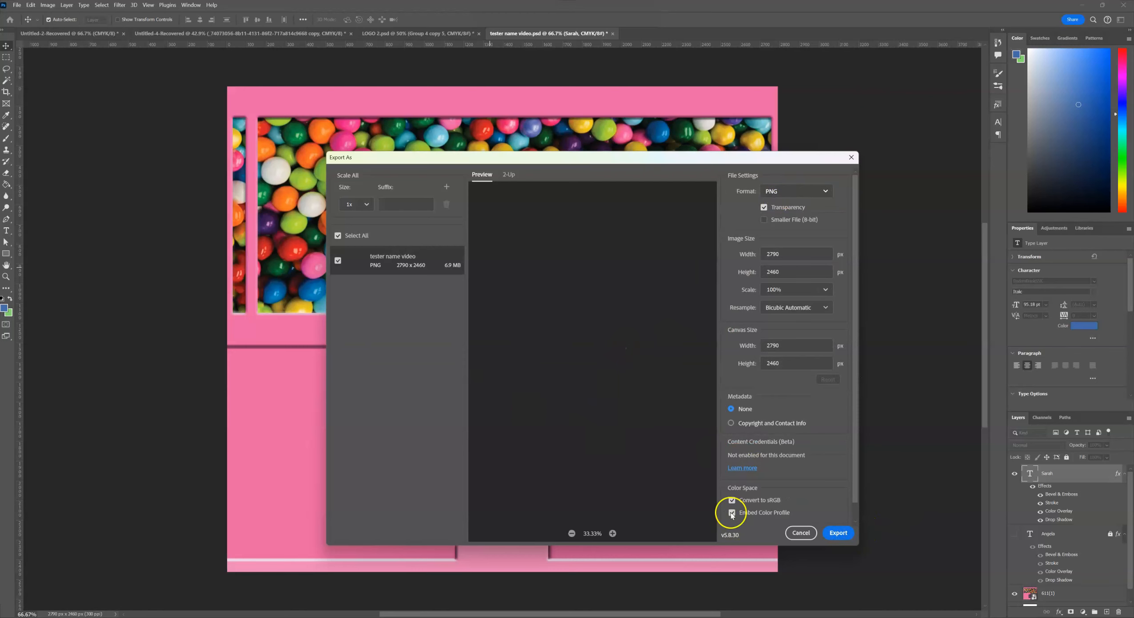
pyautogui.click(838, 533)
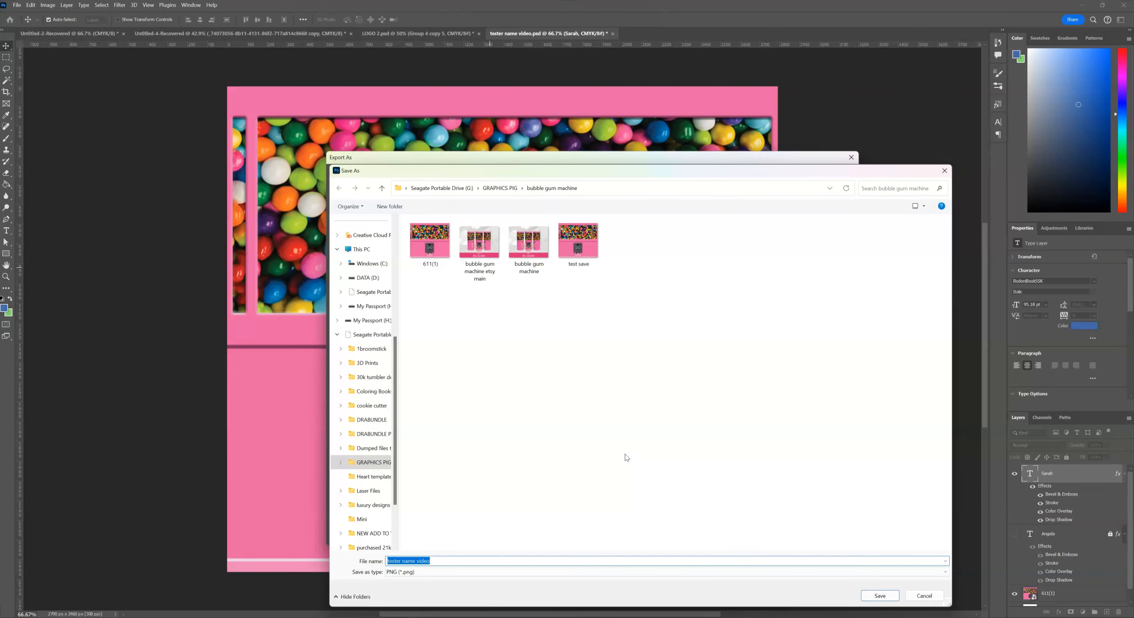
# Save the exported PNG as "sarah bubblegum" inside the custom names folder of GRAPHICS PIG.
pyautogui.click(495, 188)
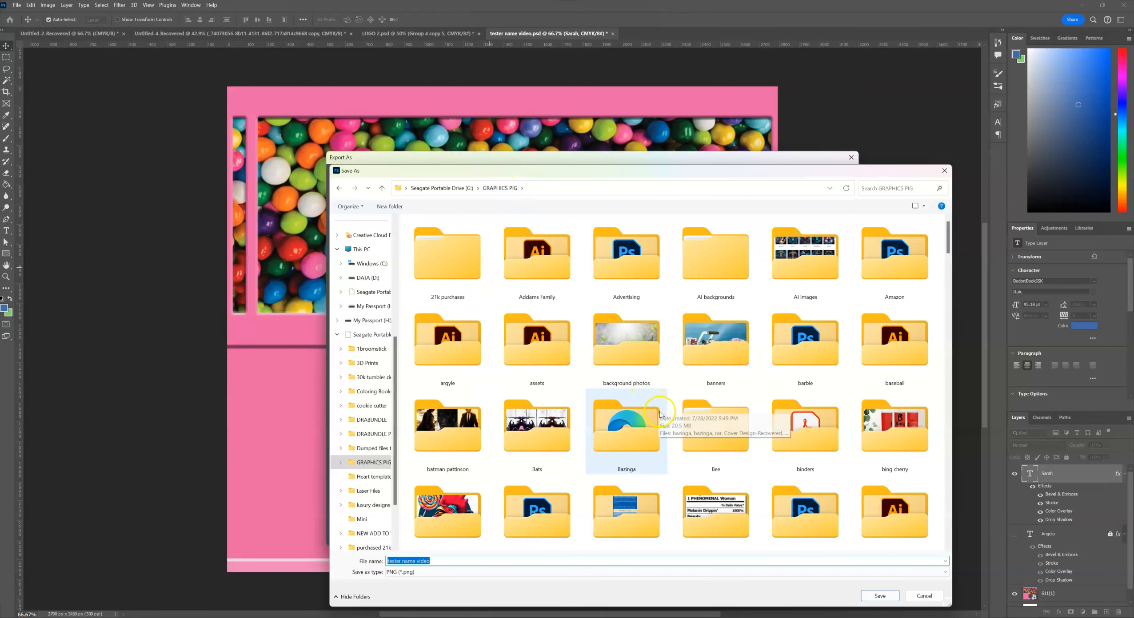
pyautogui.scroll(-3, 660, 415)
pyautogui.scroll(-4, 660, 415)
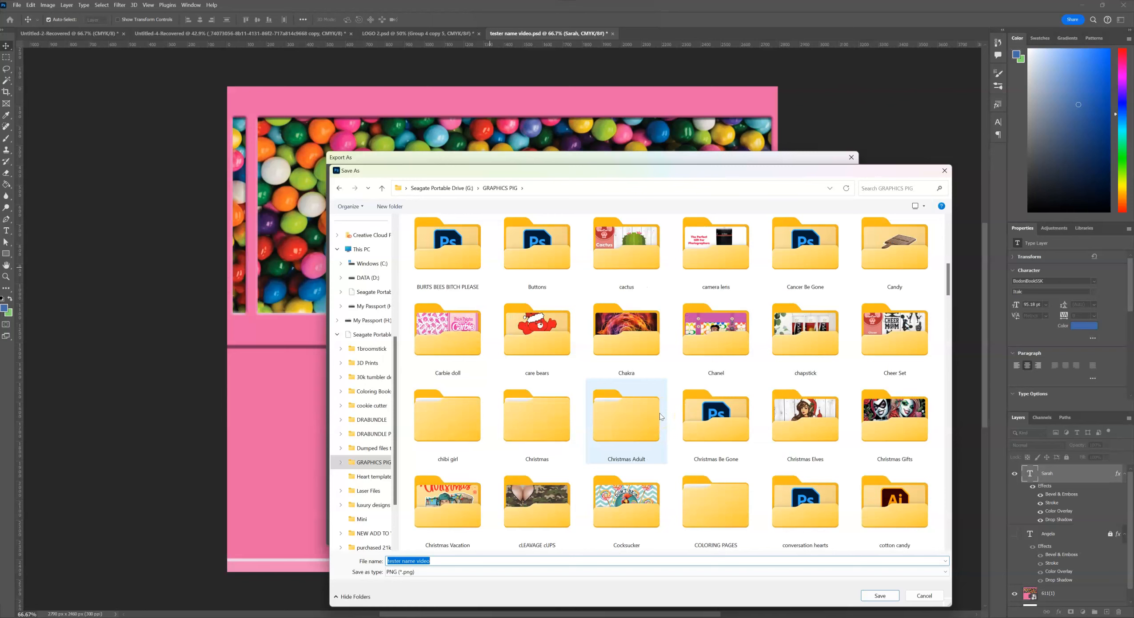
pyautogui.doubleClick(885, 424)
pyautogui.click(497, 561)
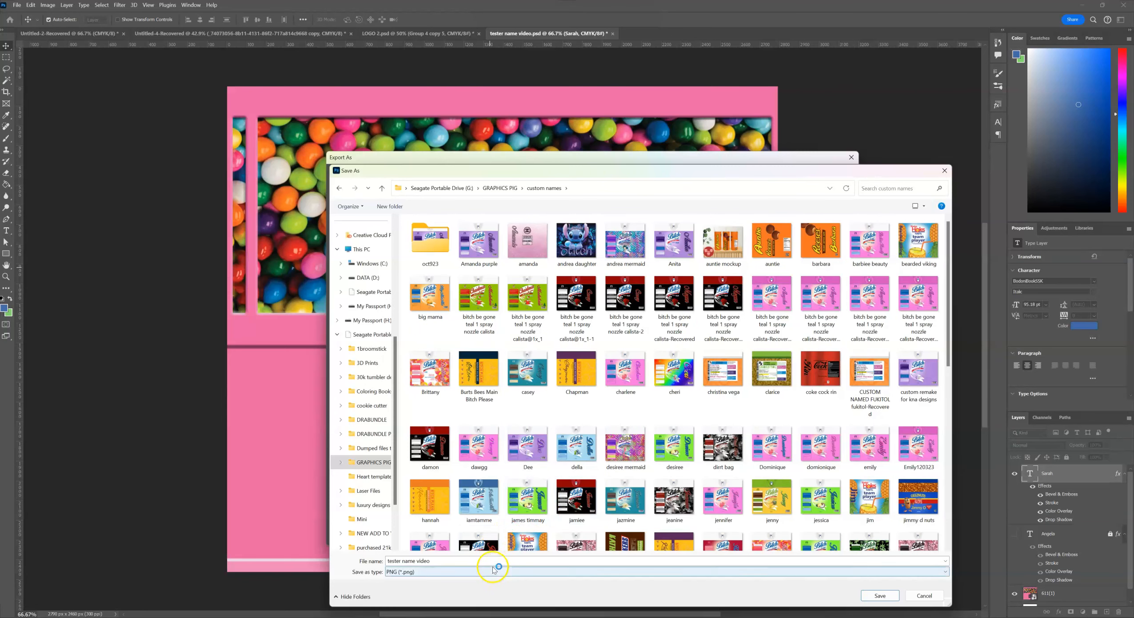
pyautogui.write('sa')
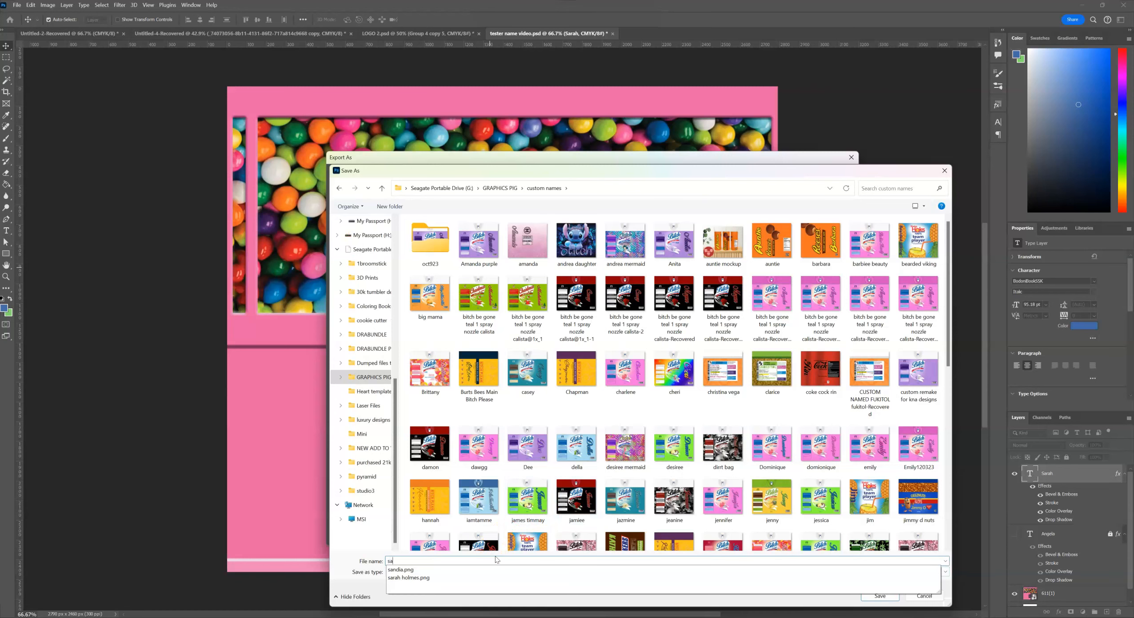
pyautogui.write('rah bubblegum')
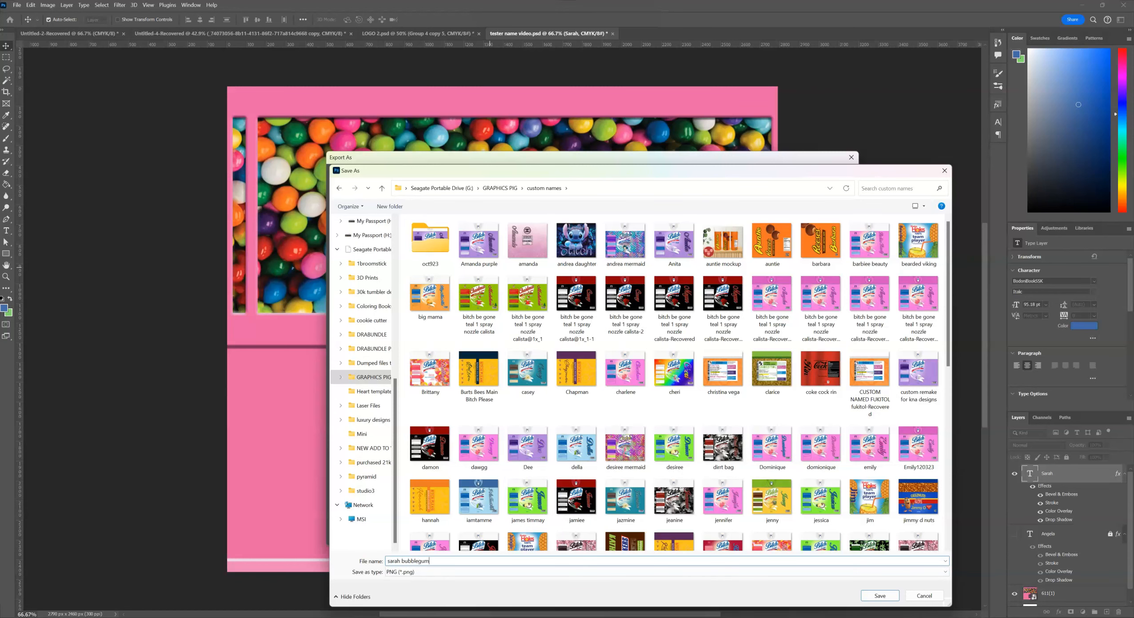
pyautogui.press('Return')
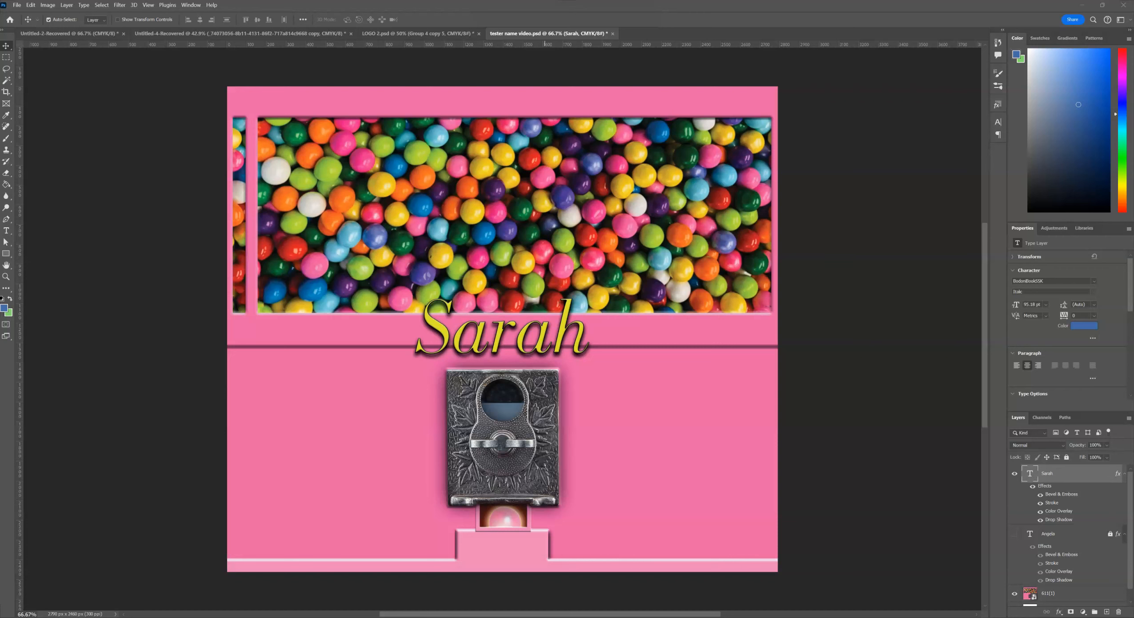
# Open the sarah bubblegum PDF in Acrobat.
pyautogui.moveTo(1133, 617); pyautogui.dragTo(212, 314)
pyautogui.moveTo(601, 328); pyautogui.dragTo(616, 218)
pyautogui.click(749, 219)
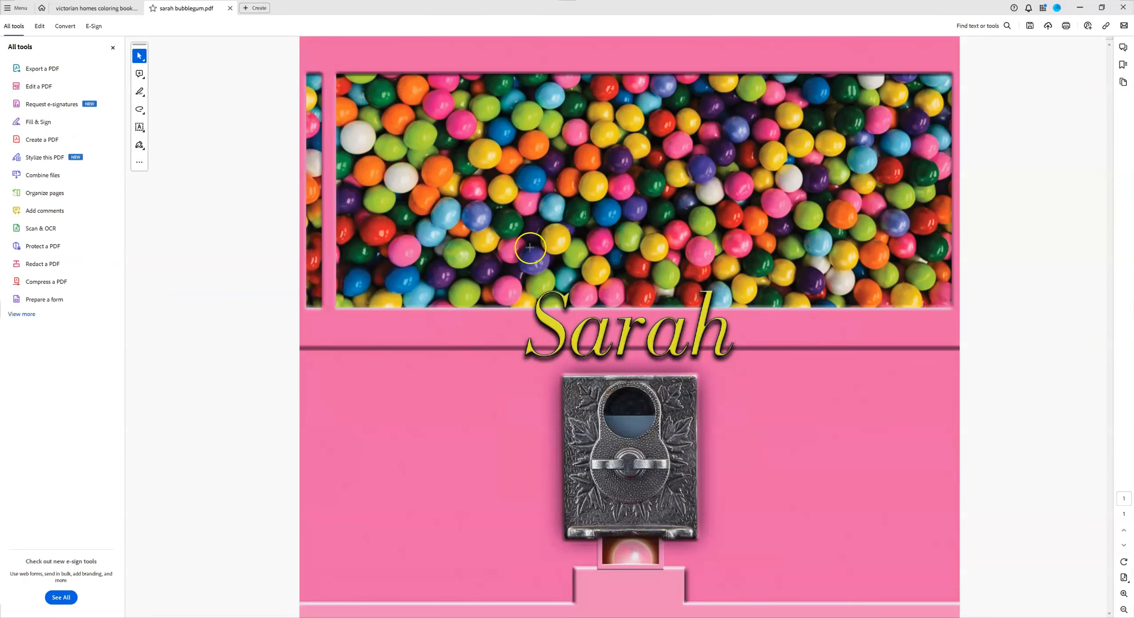
# Open the Print dialog for the PDF and open the EPSON printer's properties.
pyautogui.click(1062, 30)
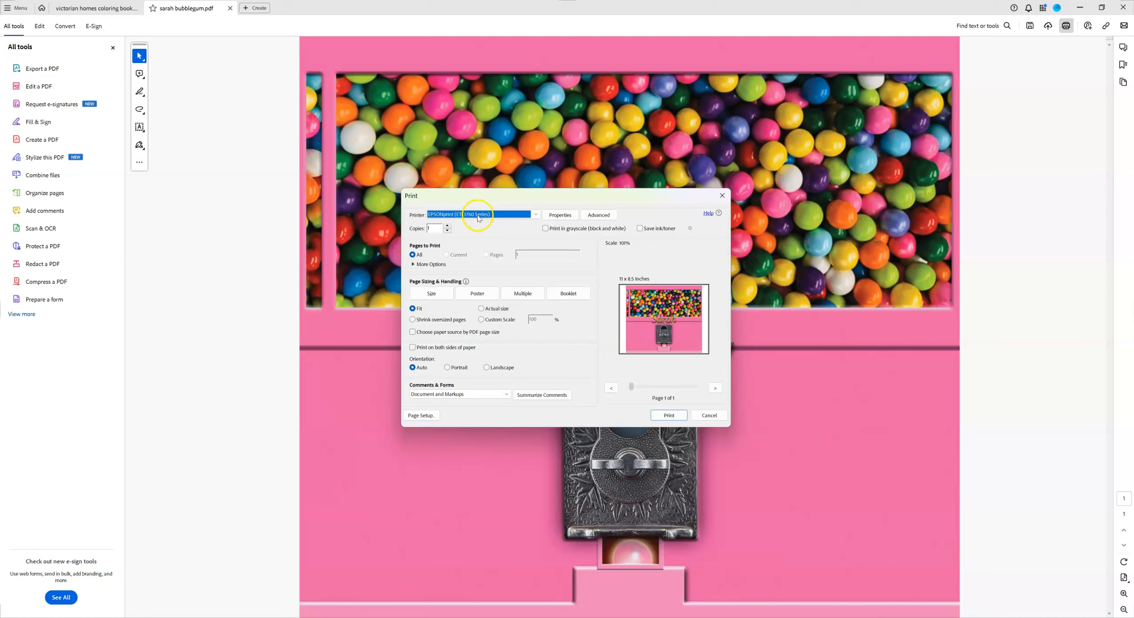
pyautogui.click(535, 217)
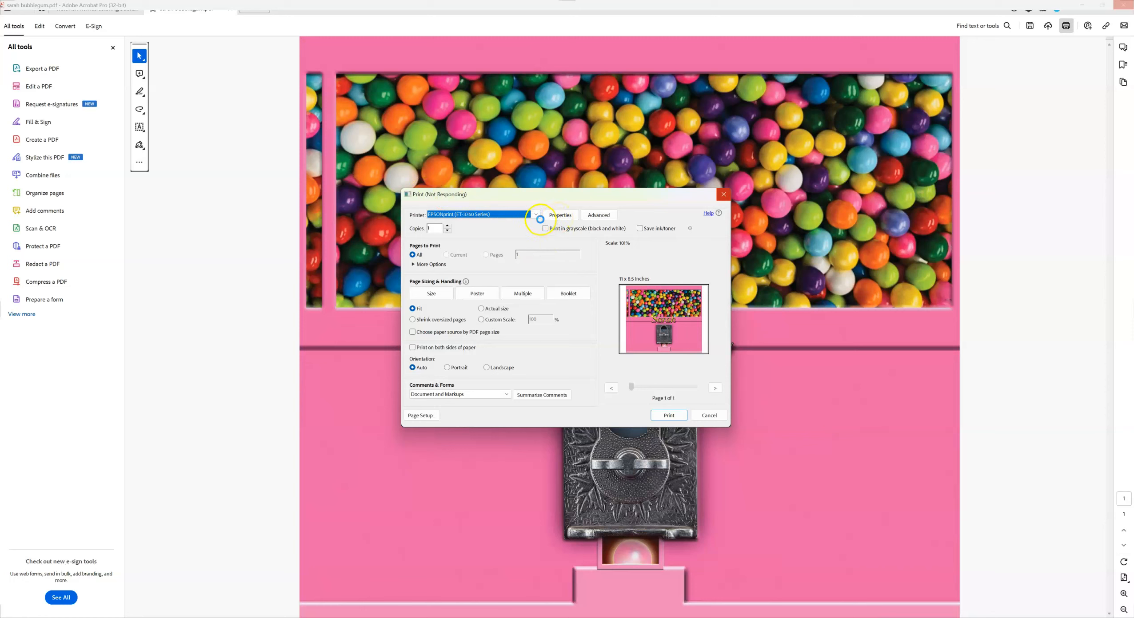
pyautogui.click(559, 217)
pyautogui.click(536, 215)
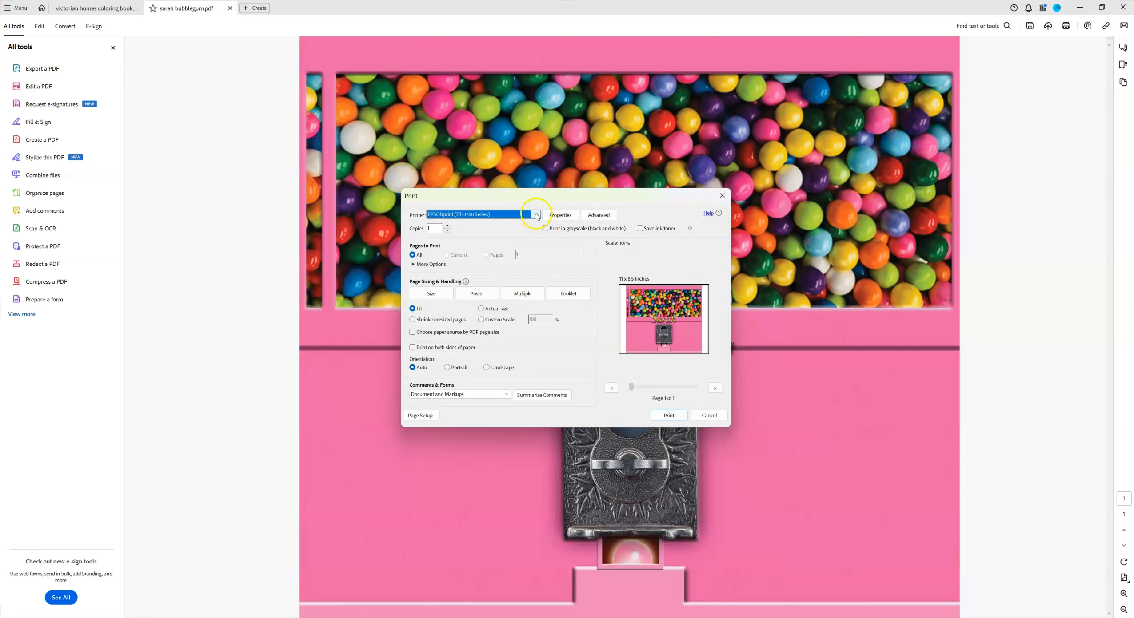
pyautogui.click(560, 216)
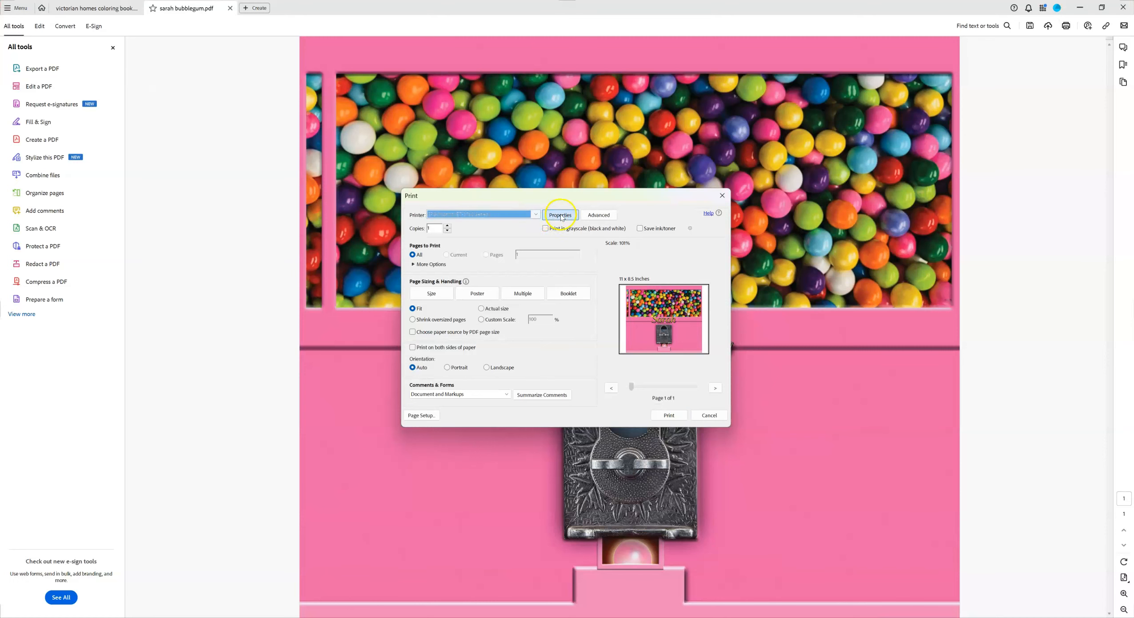
# Set the paper type to Premium Presentation Paper Matte and enable Mirror Image in the printer properties.
pyautogui.click(580, 280)
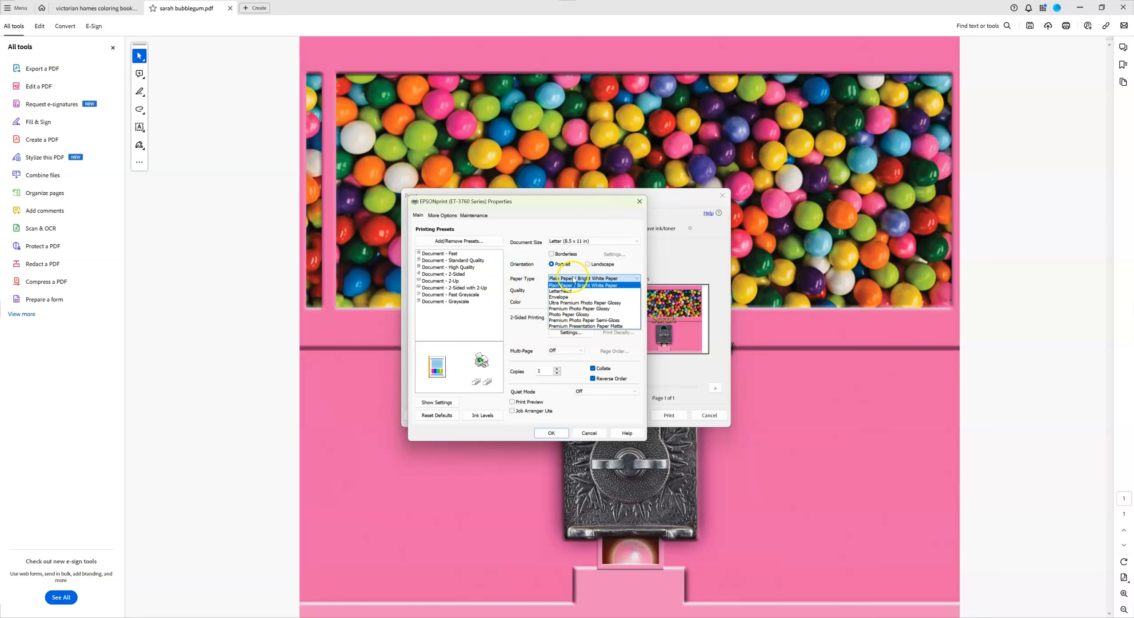
pyautogui.click(577, 326)
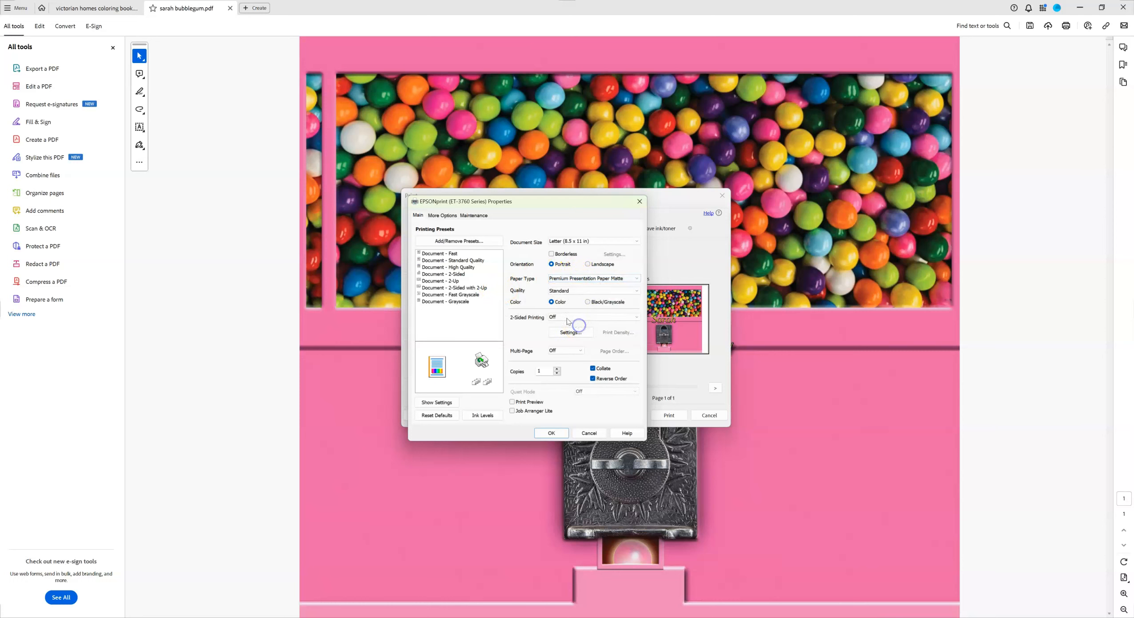
pyautogui.click(442, 215)
pyautogui.click(519, 385)
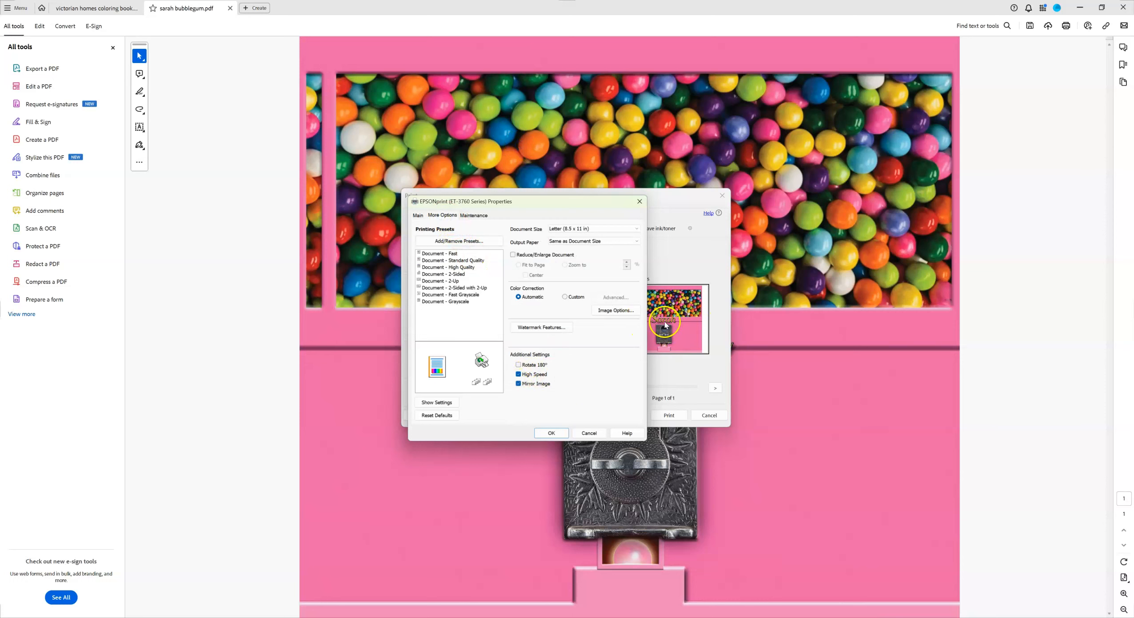
# Cancel the printer properties and Print dialogs without printing, and return to Photoshop.
pyautogui.click(588, 433)
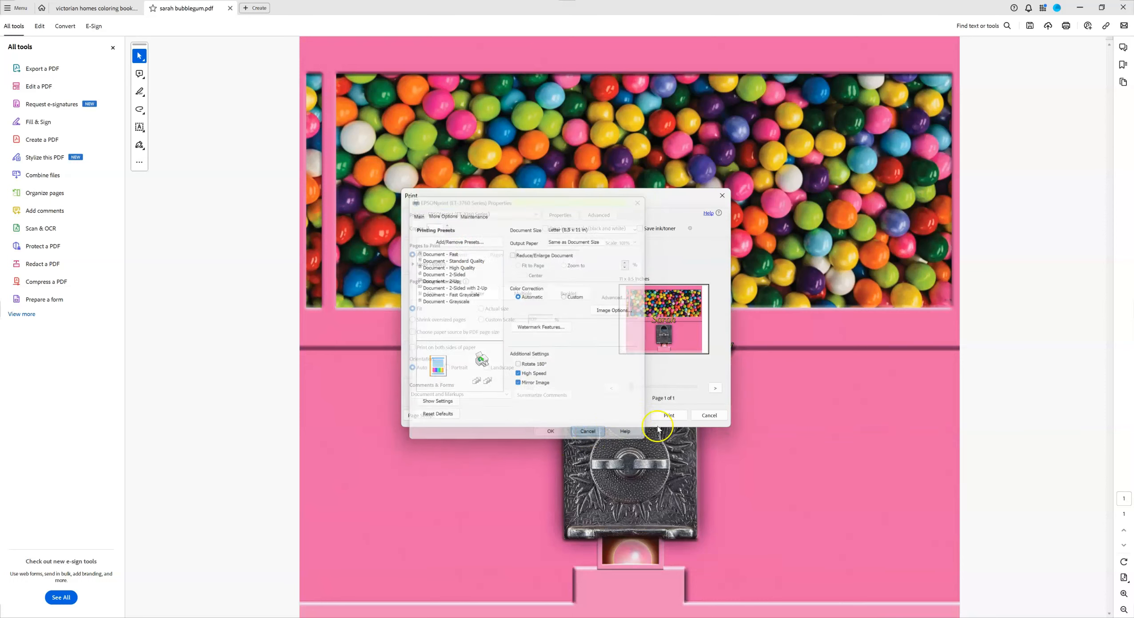
pyautogui.click(711, 415)
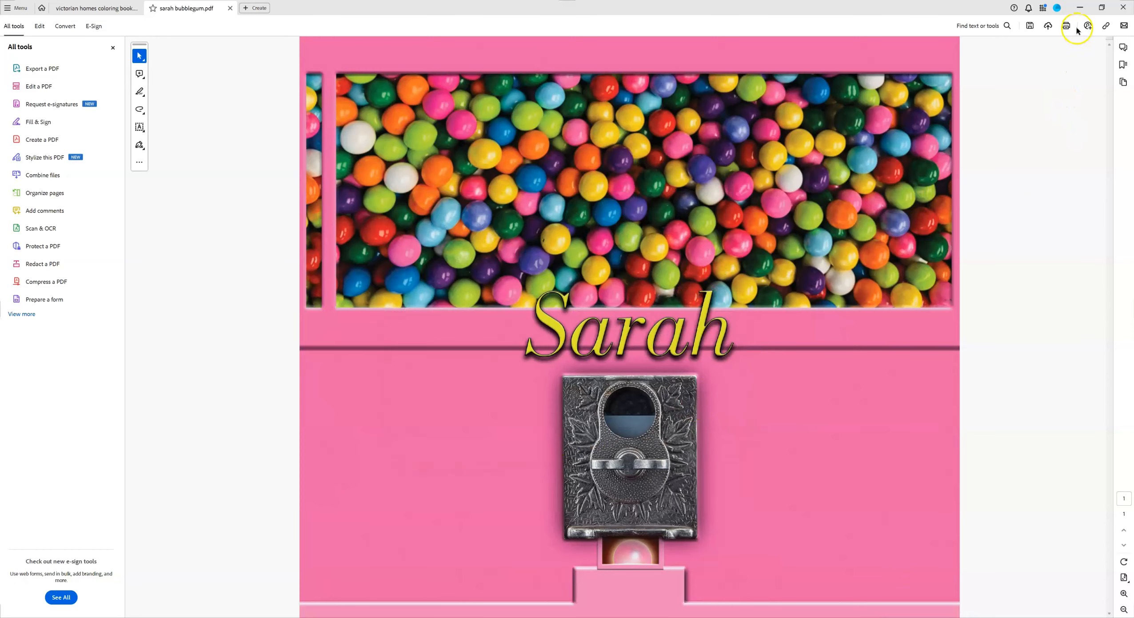
pyautogui.click(1101, 7)
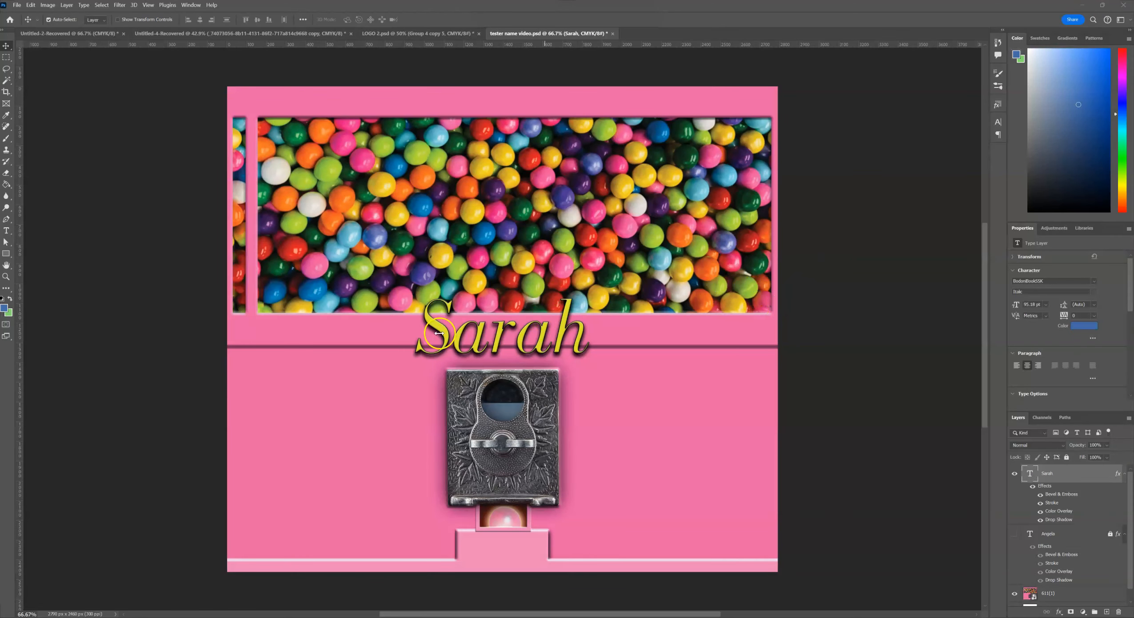